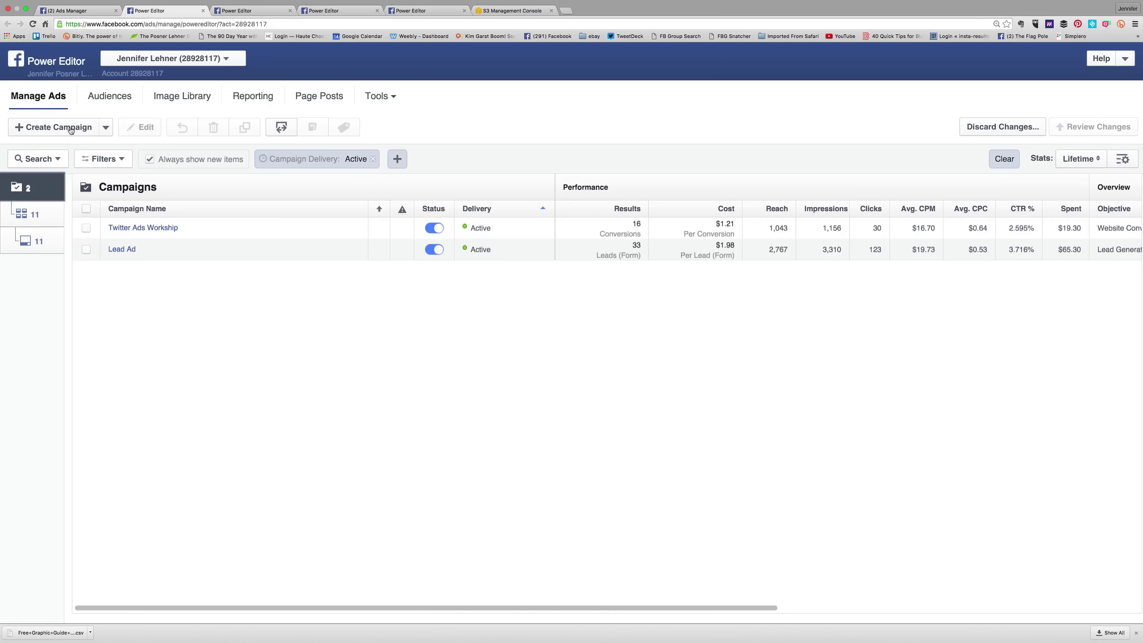
# - Start a new campaign named TEST DEMO LEAD AD with the Lead Generation objective
pyautogui.click(74, 128)
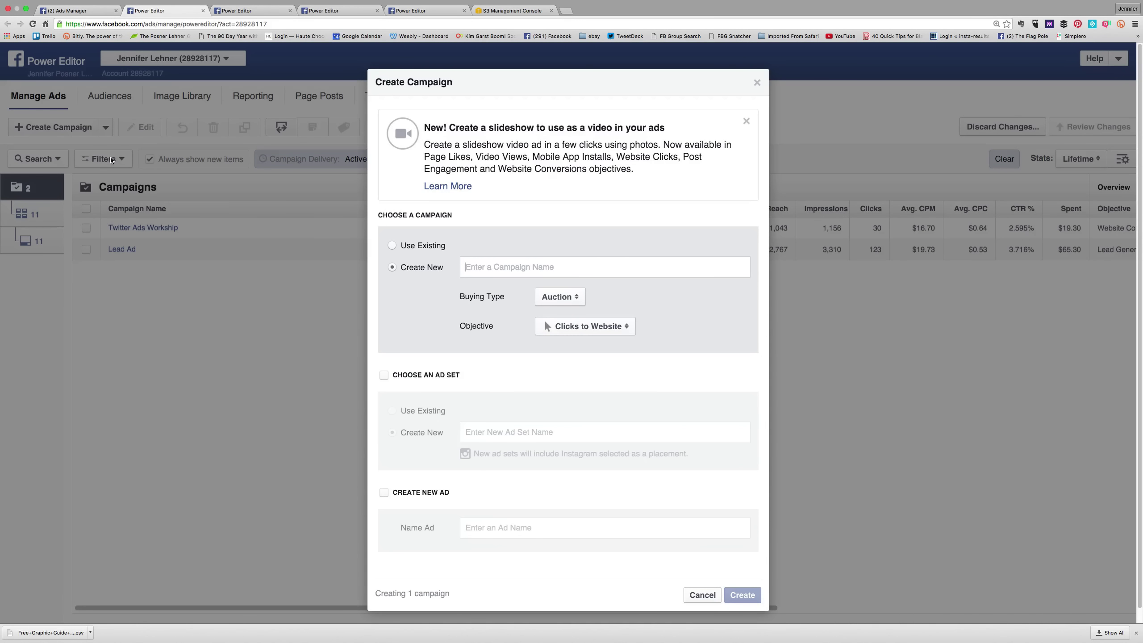
pyautogui.write('T')
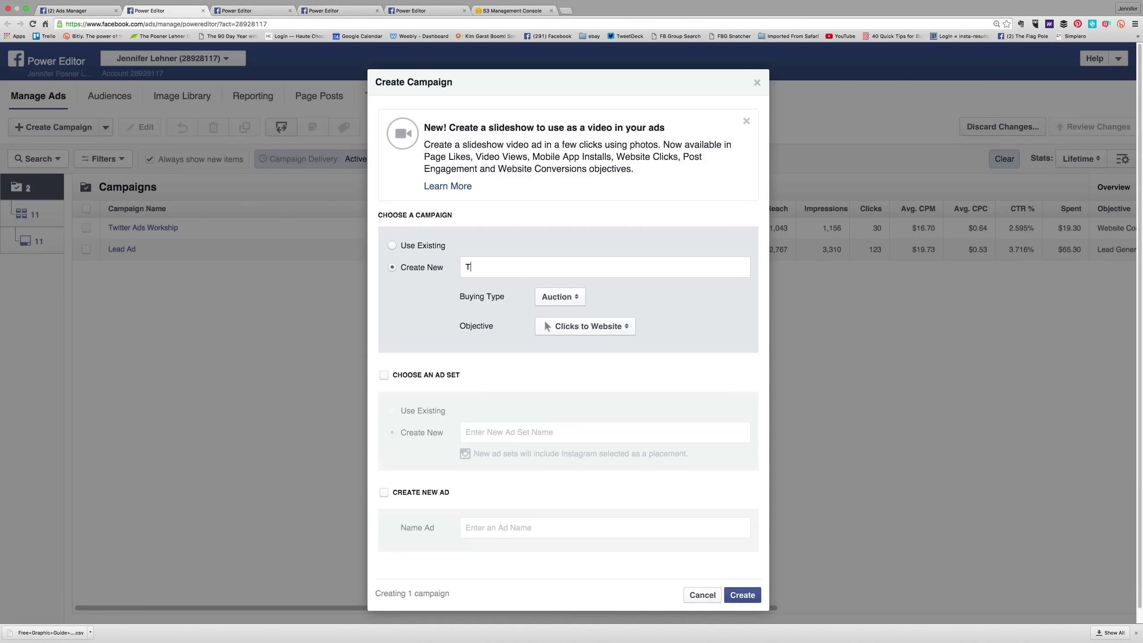
pyautogui.write('EST DEMO LEAD AD')
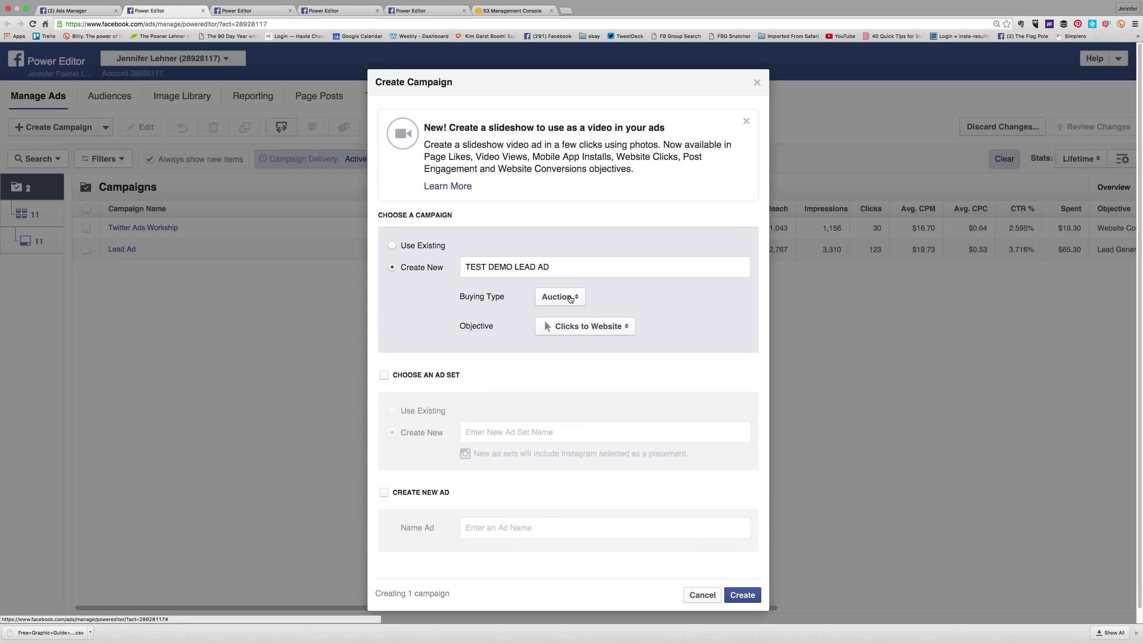
pyautogui.click(617, 326)
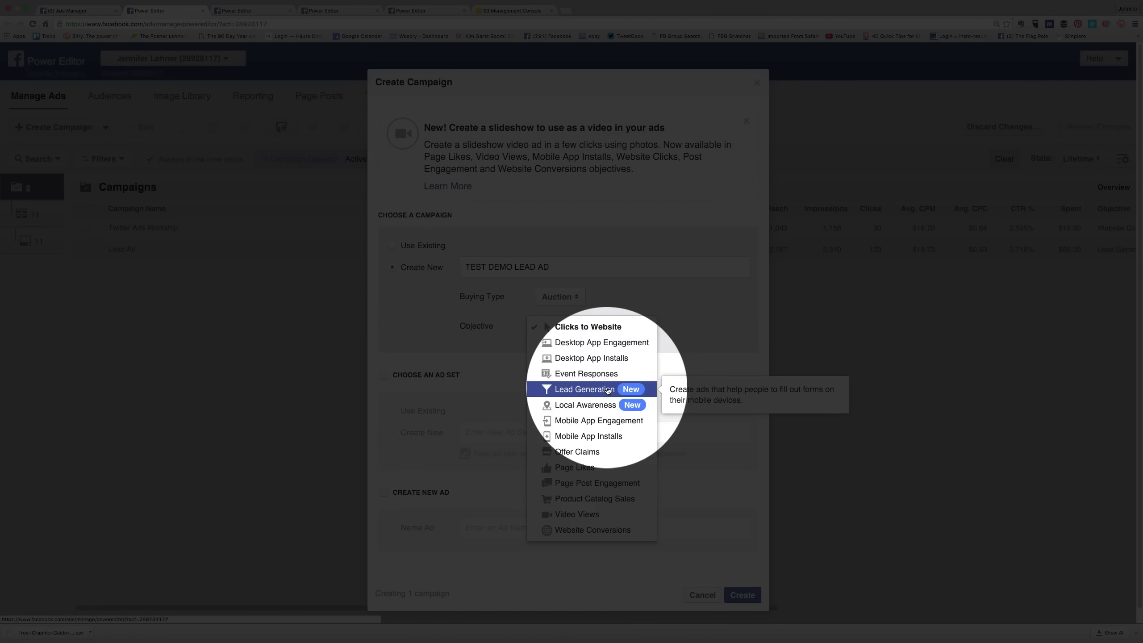
pyautogui.click(608, 390)
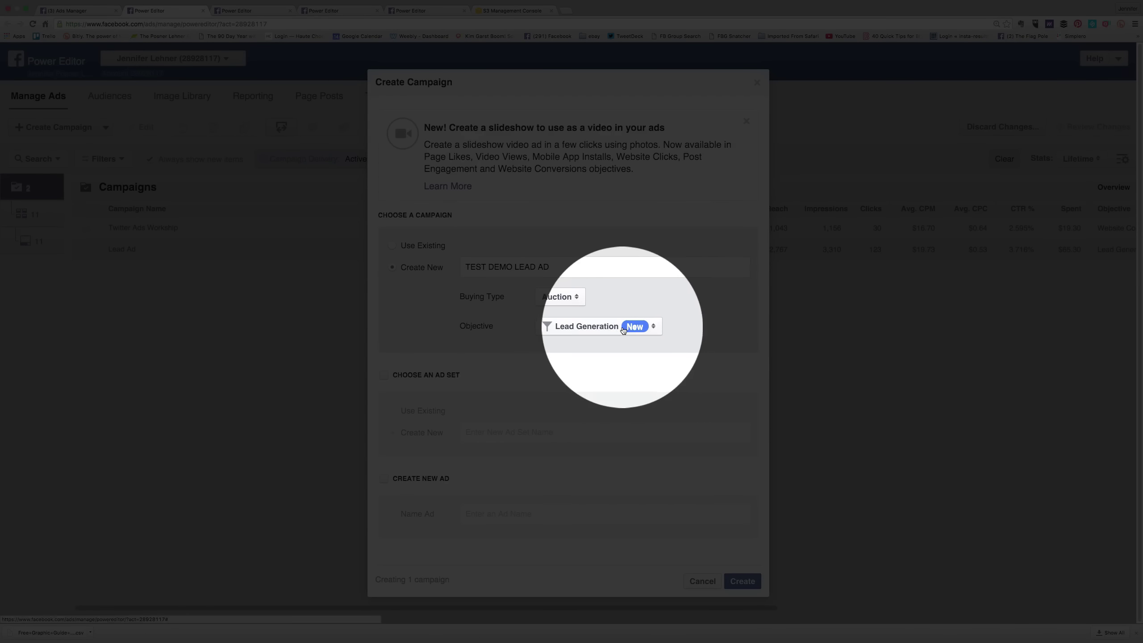
# - Include a new ad set named AMY PORTERFIELD TEST DEMO in the campaign
pyautogui.click(384, 375)
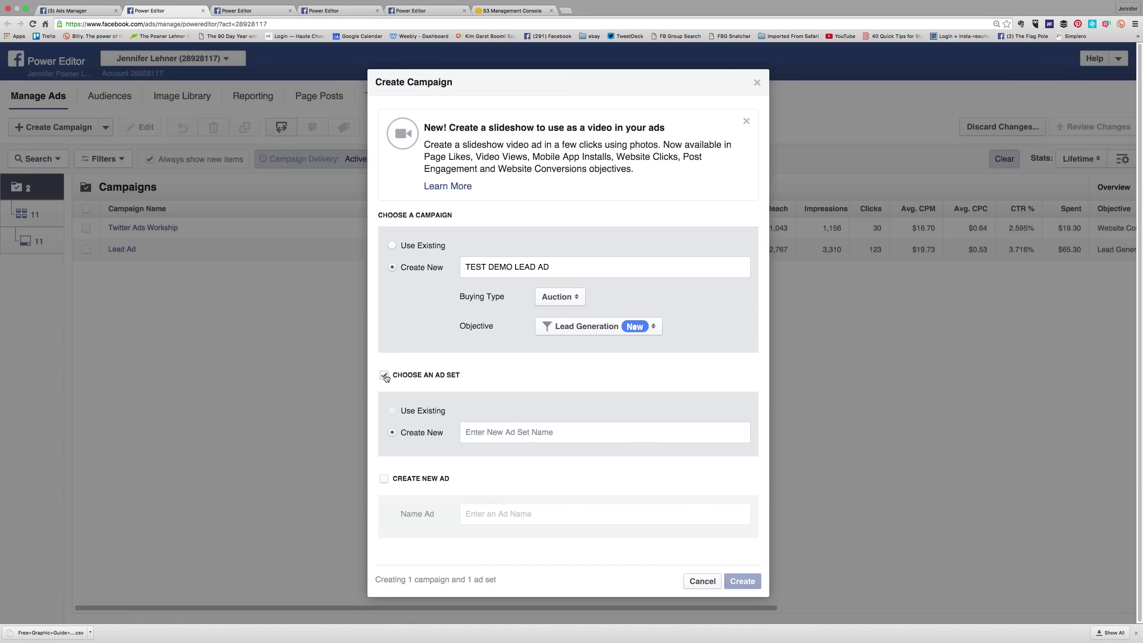
pyautogui.click(482, 433)
pyautogui.write('A')
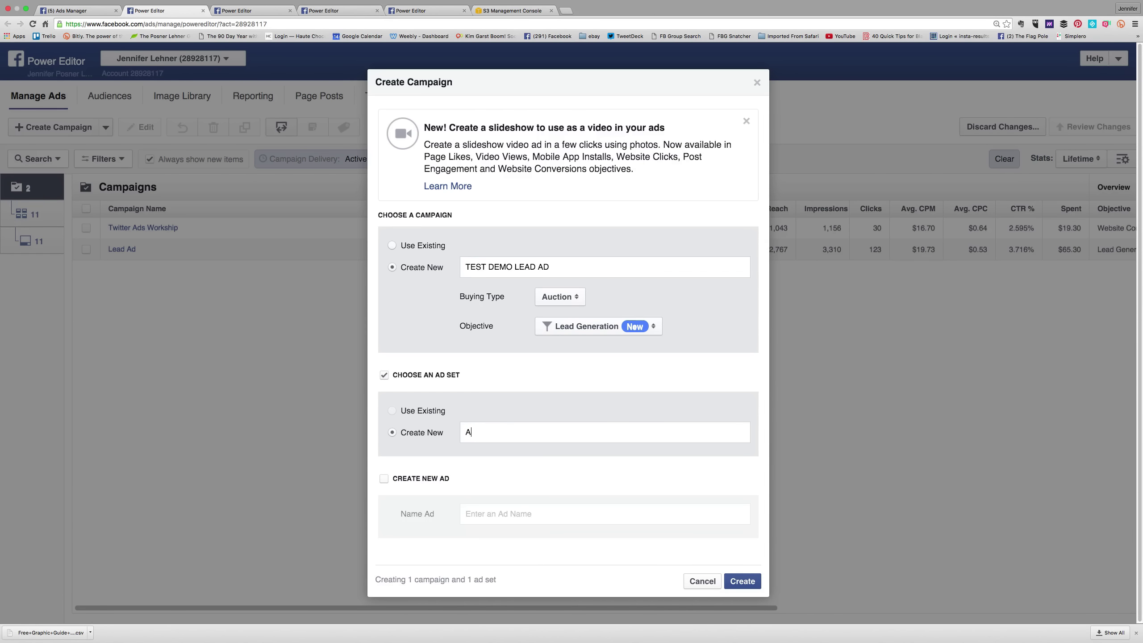
pyautogui.write('UMY PORTERFIELD TEST DEMO')
# - Include a new ad named TWITTER LEAD AD GUIDE GRAPHIC and create the campaign
pyautogui.click(383, 479)
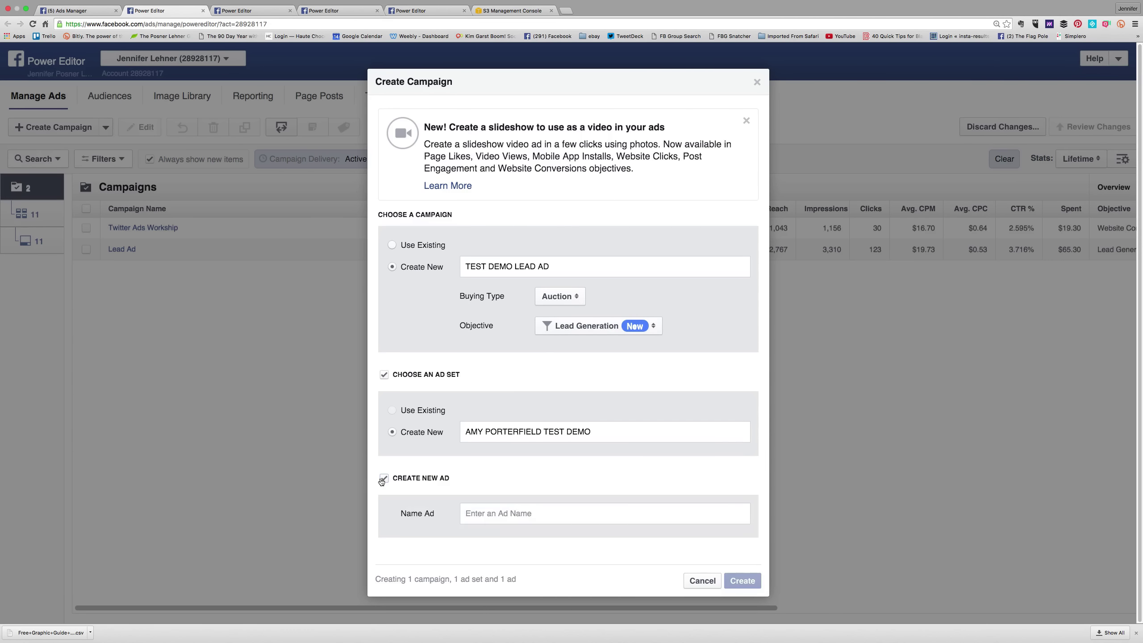
pyautogui.click(488, 513)
pyautogui.write('TWITTER LEAD ')
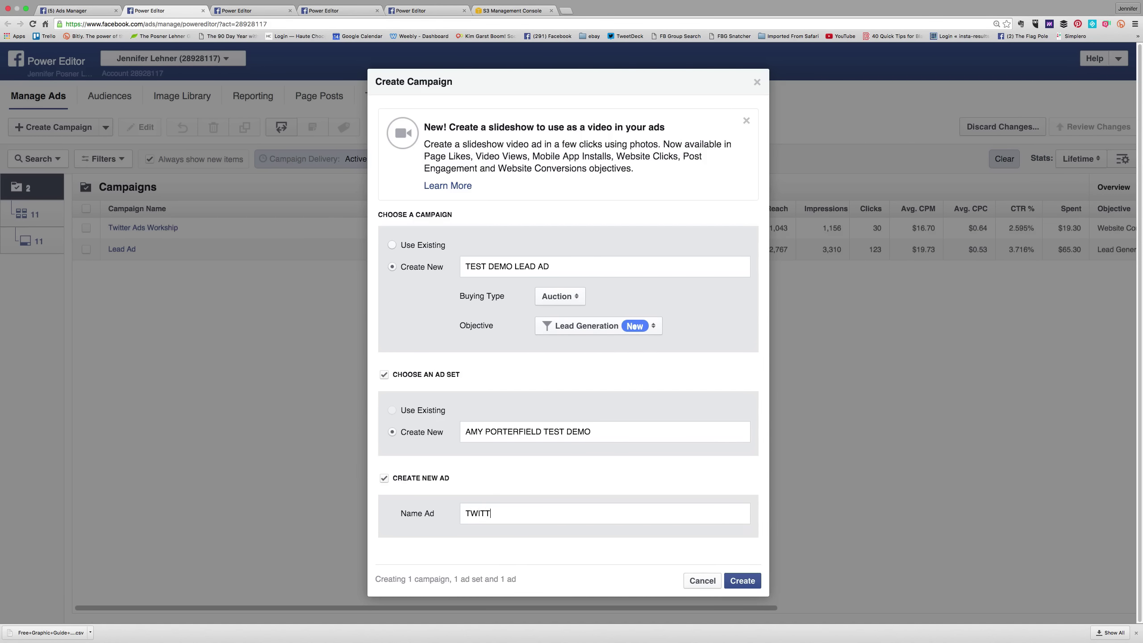
pyautogui.write('AD GUIDE GRAPHIC')
pyautogui.click(738, 581)
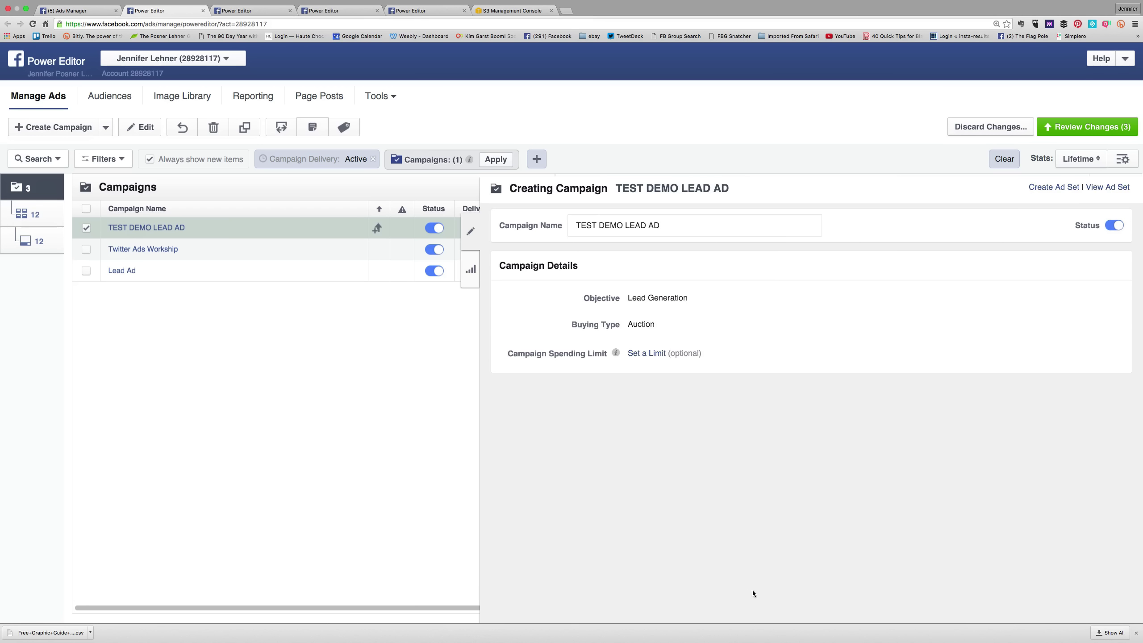
# - Open the new draft ad set and assign the advertiser's own-name Facebook page to it
pyautogui.click(38, 215)
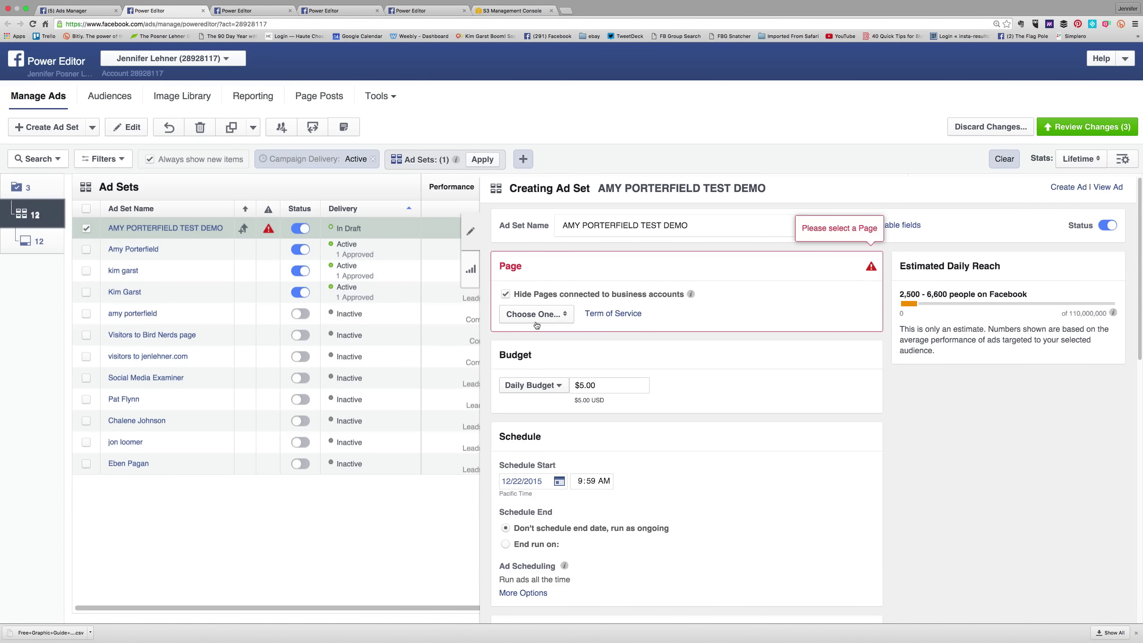
pyautogui.click(561, 314)
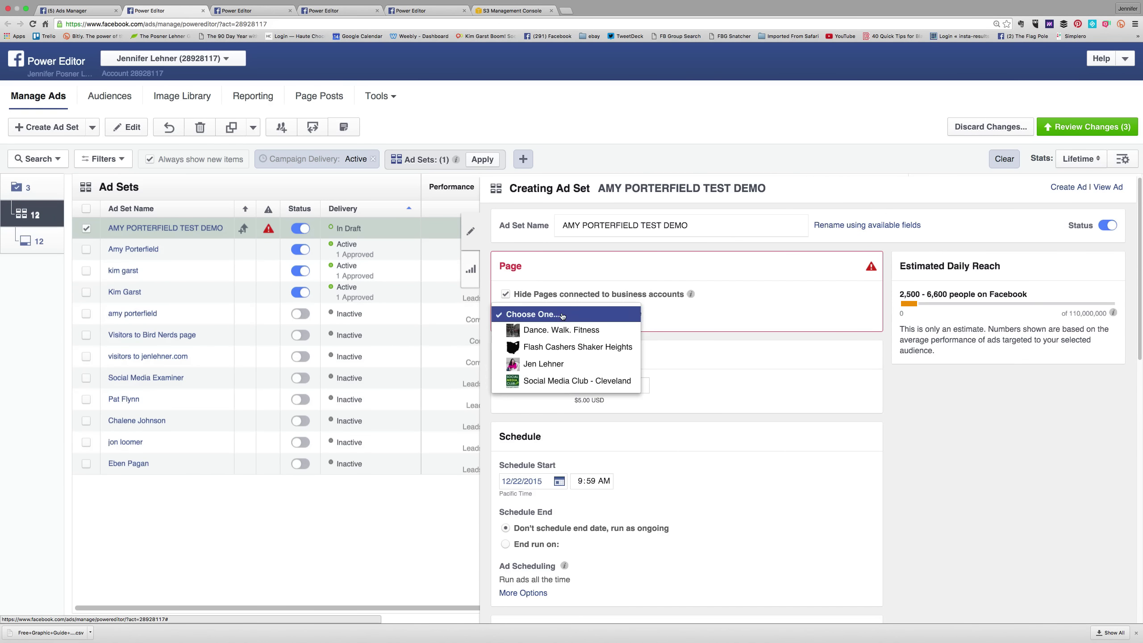
pyautogui.click(559, 364)
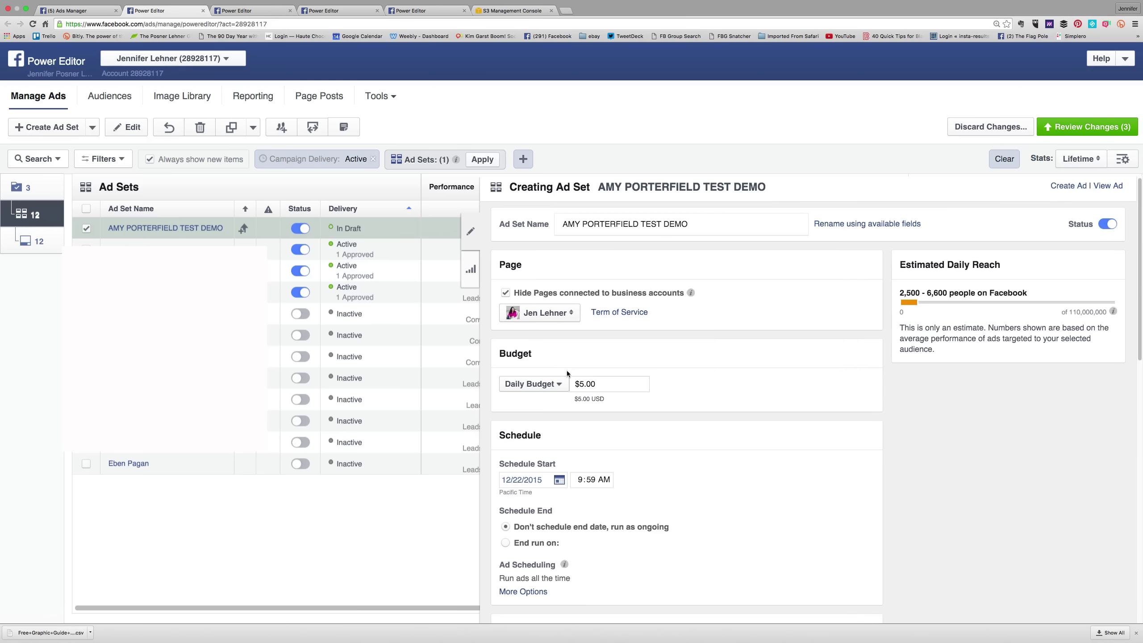
# - Edit the draft ad set's audience and set its age range to 35–55
pyautogui.scroll(-3, 578, 378)
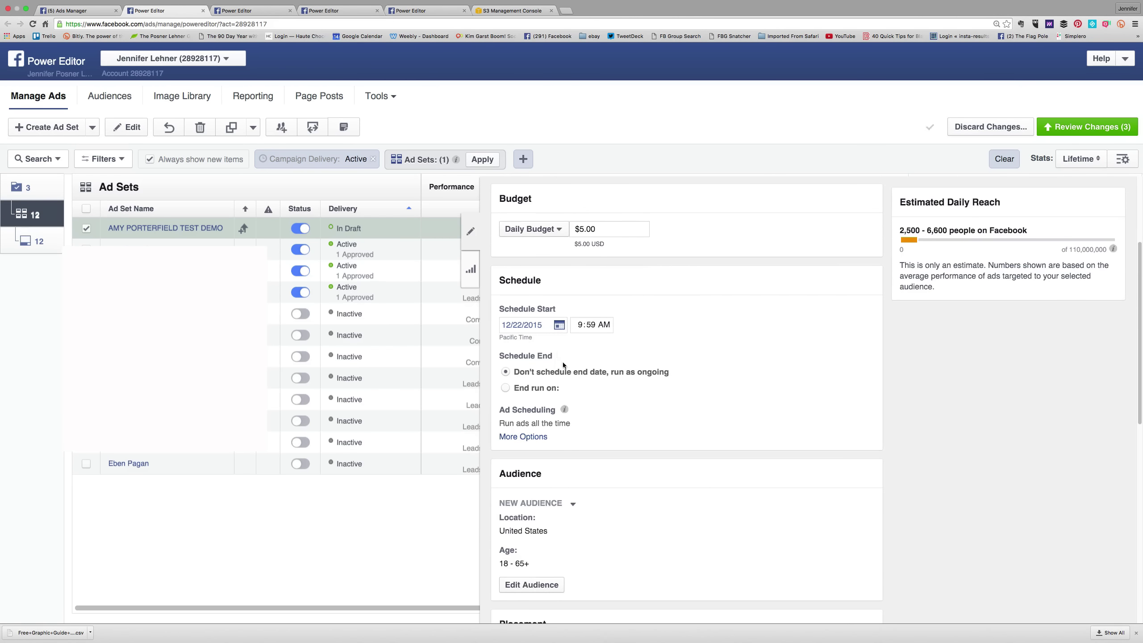
pyautogui.scroll(-2, 572, 374)
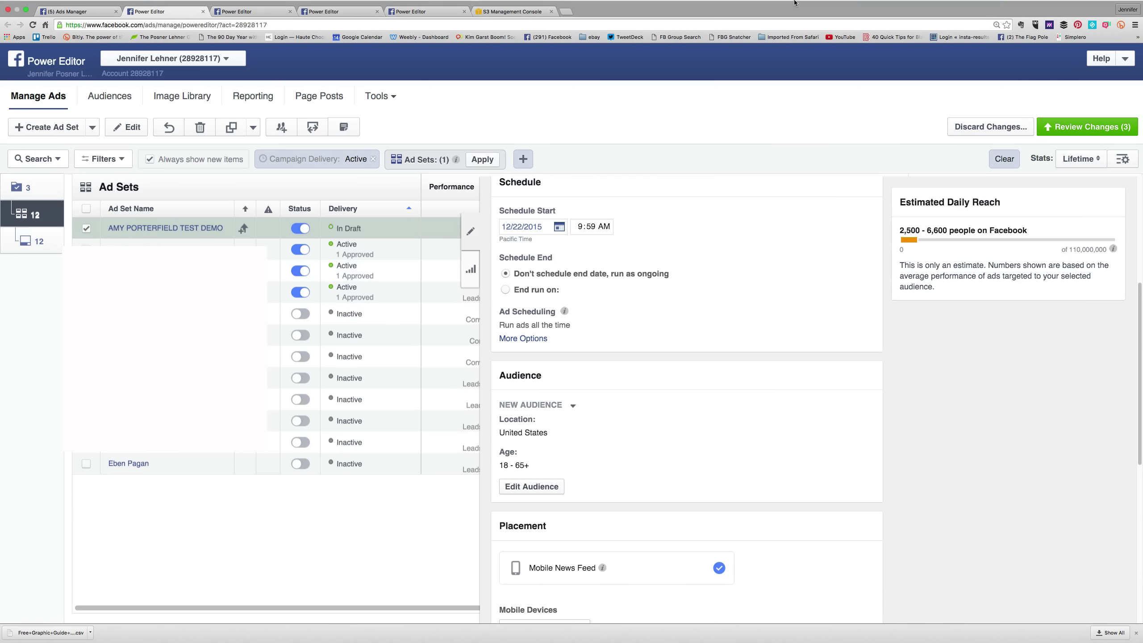
pyautogui.moveTo(794, 3)
pyautogui.scroll(-4, 667, 194)
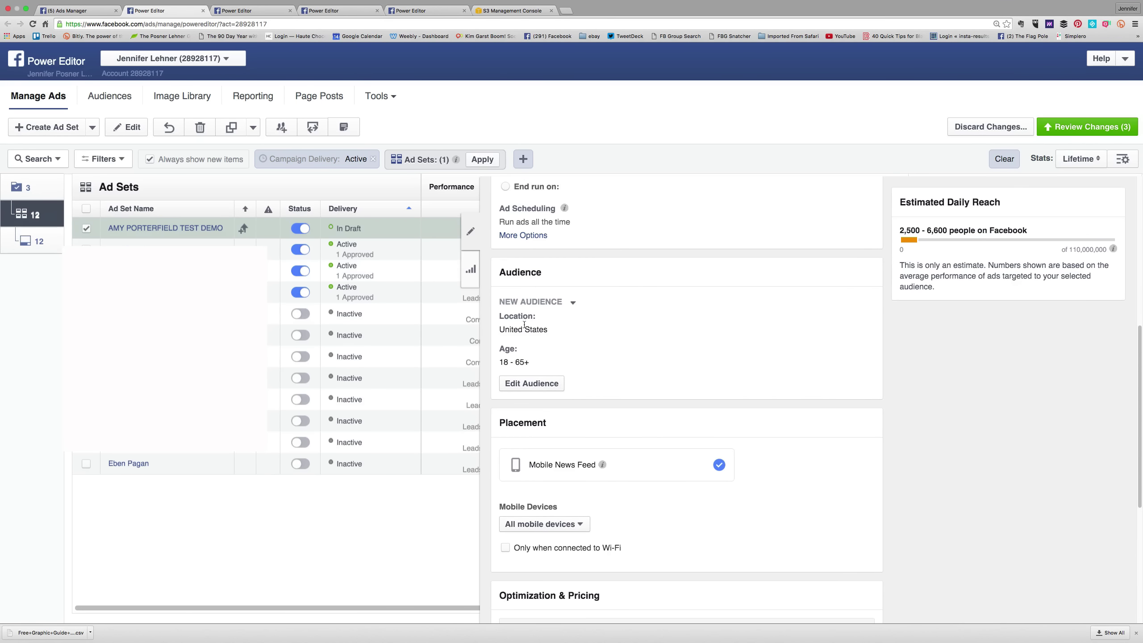
pyautogui.click(538, 384)
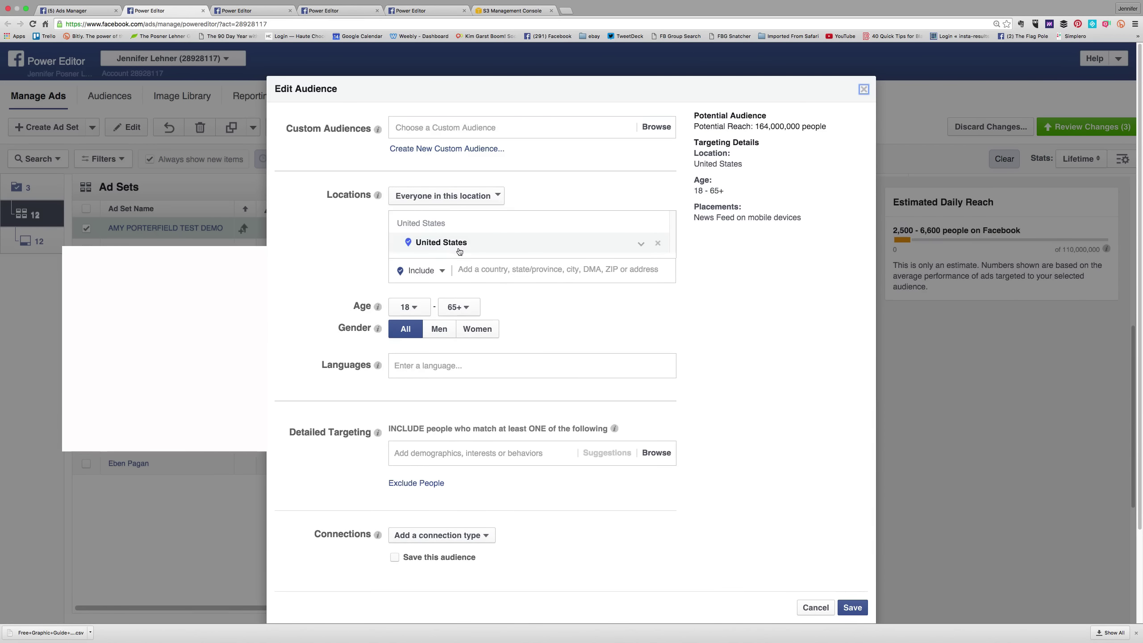
pyautogui.click(419, 309)
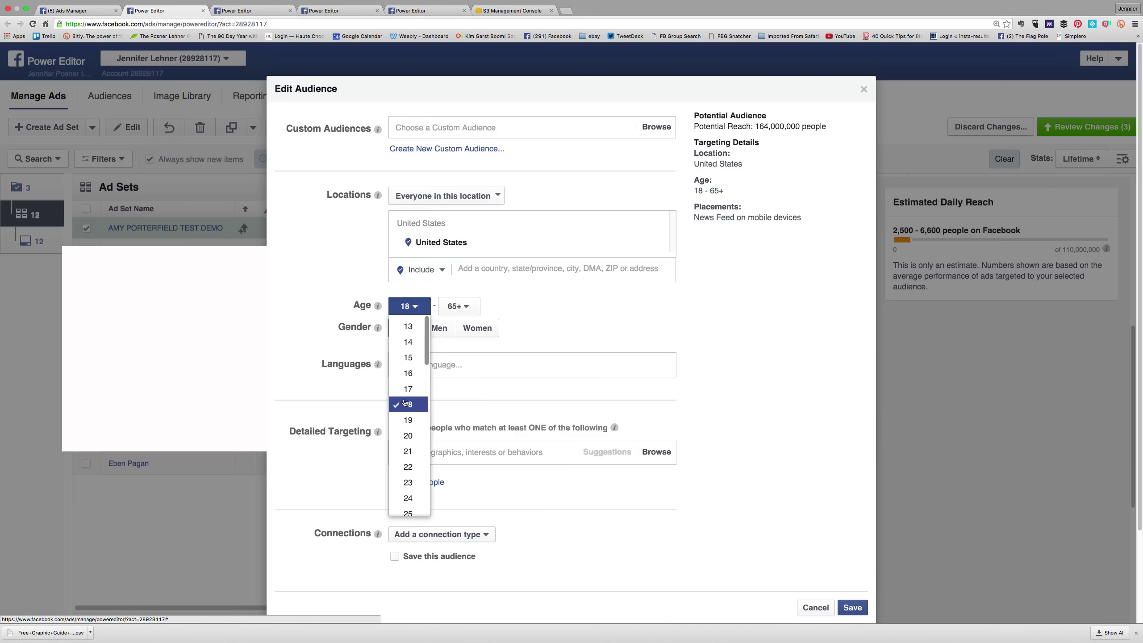
pyautogui.scroll(-5, 403, 404)
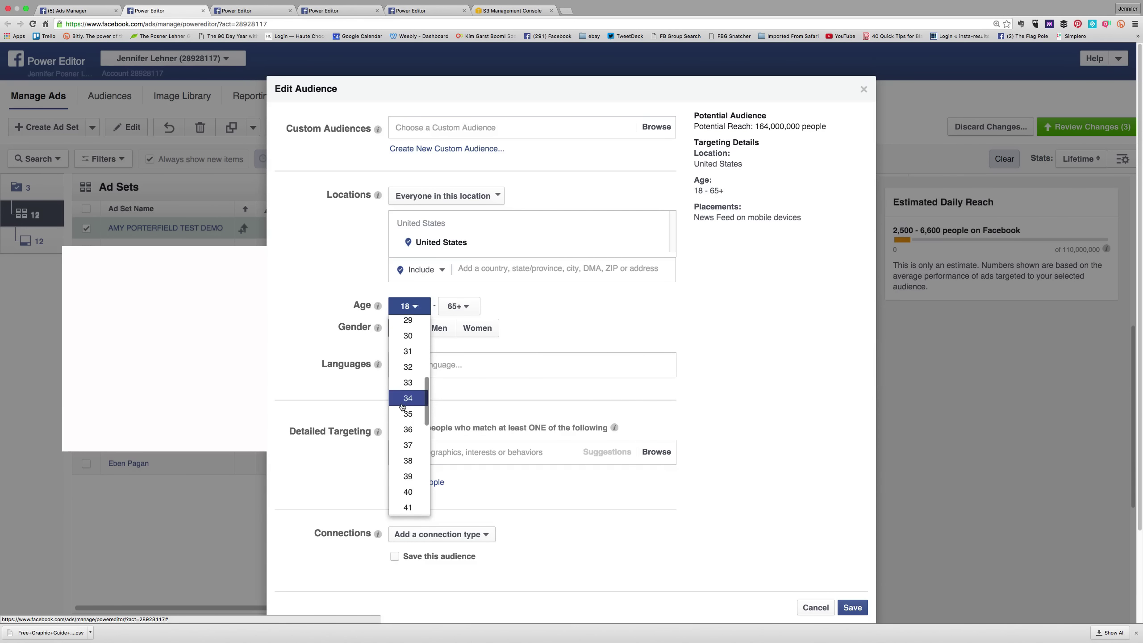
pyautogui.click(406, 414)
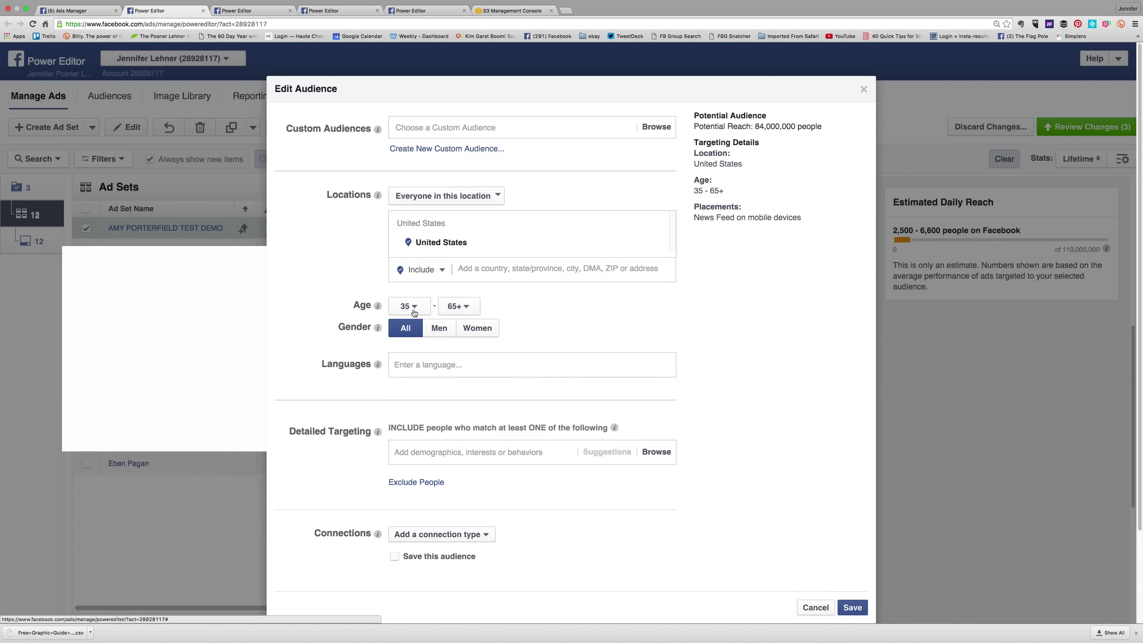
pyautogui.click(456, 305)
pyautogui.scroll(-12, 455, 424)
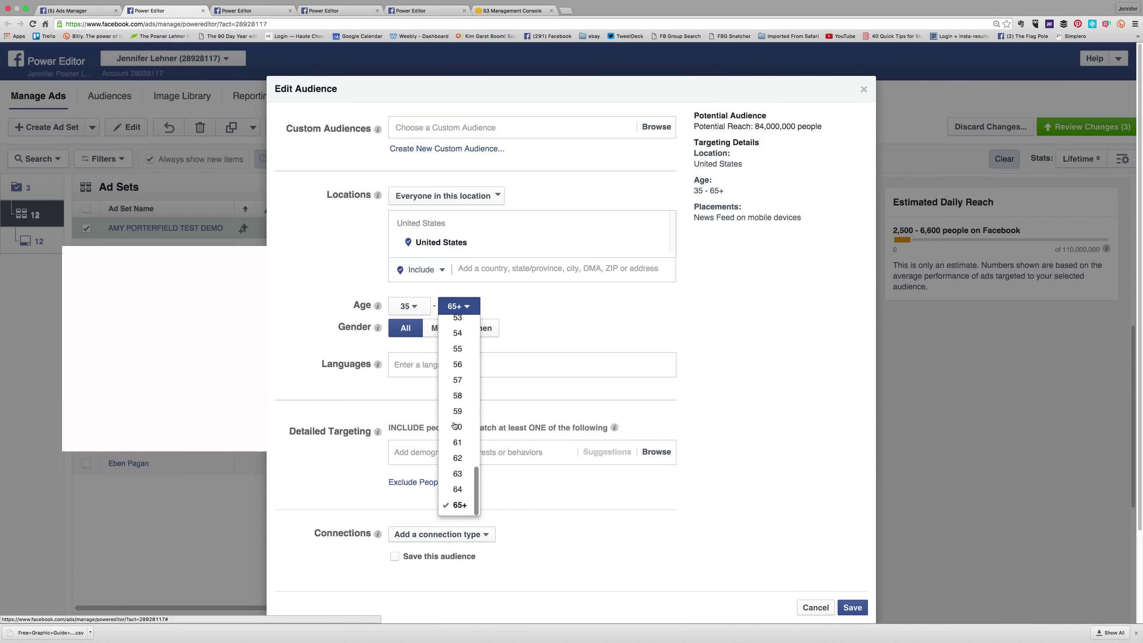
pyautogui.scroll(1, 458, 396)
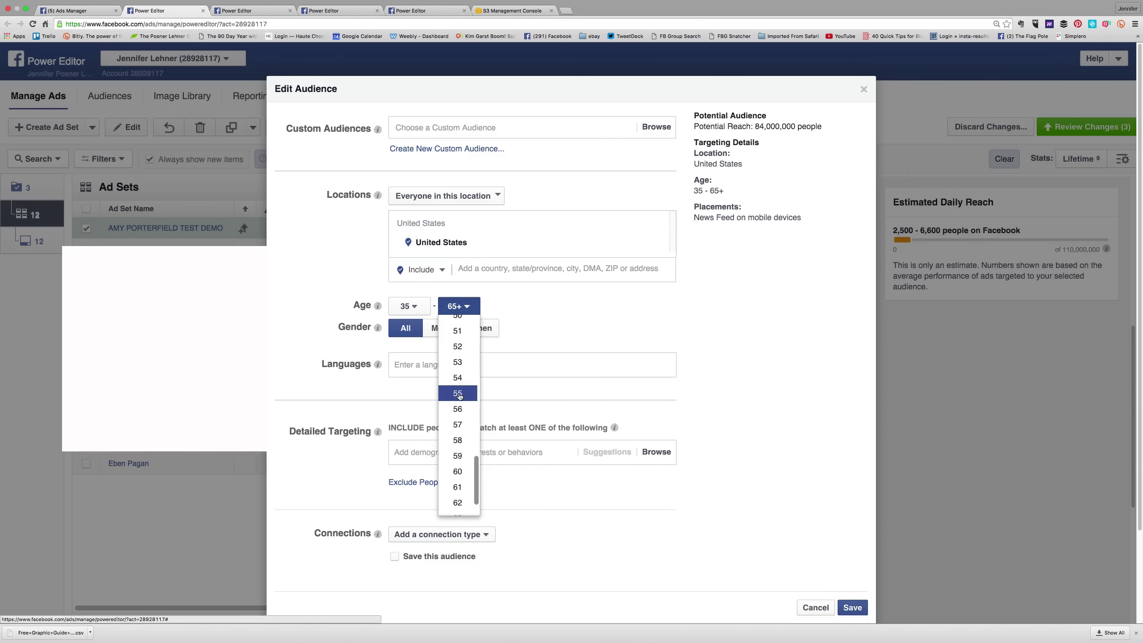
pyautogui.click(458, 393)
# - Limit the audience to women with the language English (All) and save the audience
pyautogui.click(473, 337)
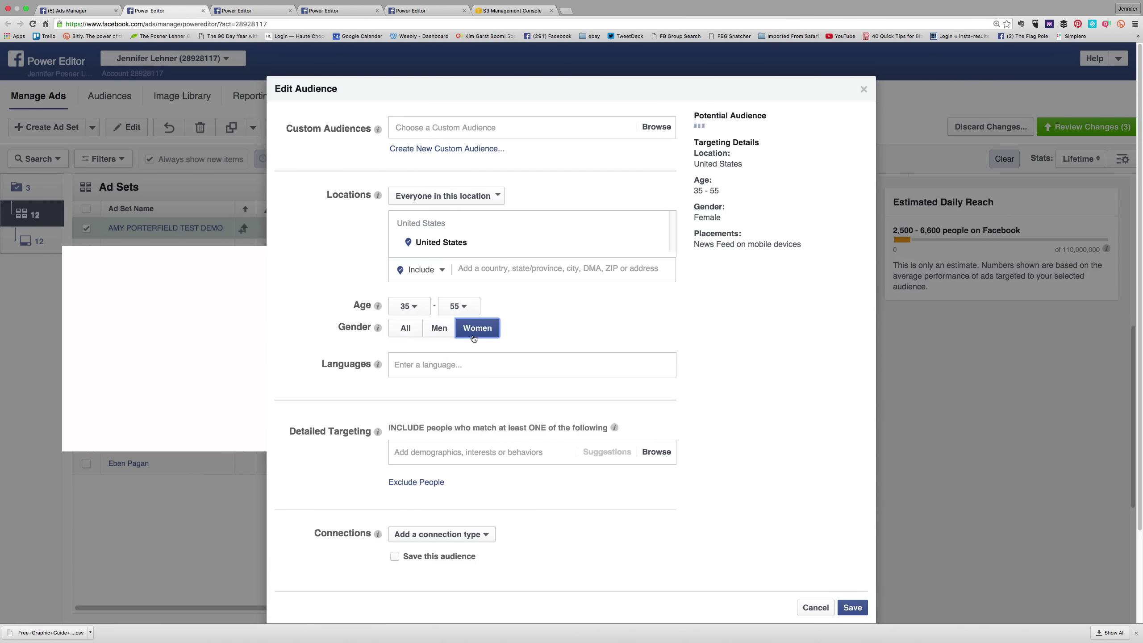
pyautogui.click(452, 363)
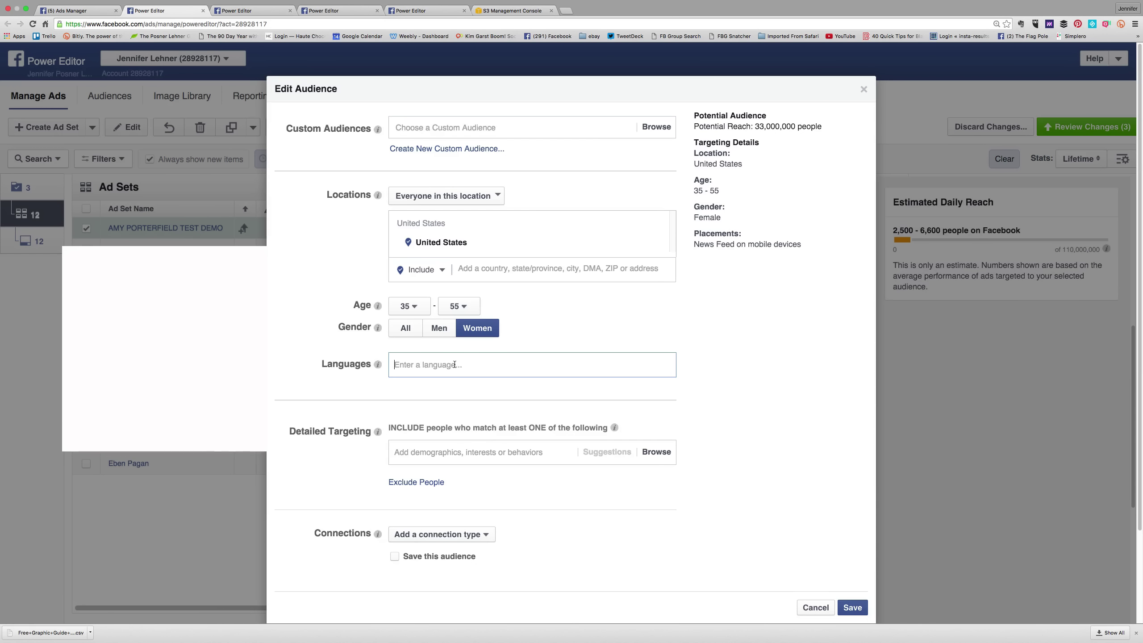
pyautogui.write('eng')
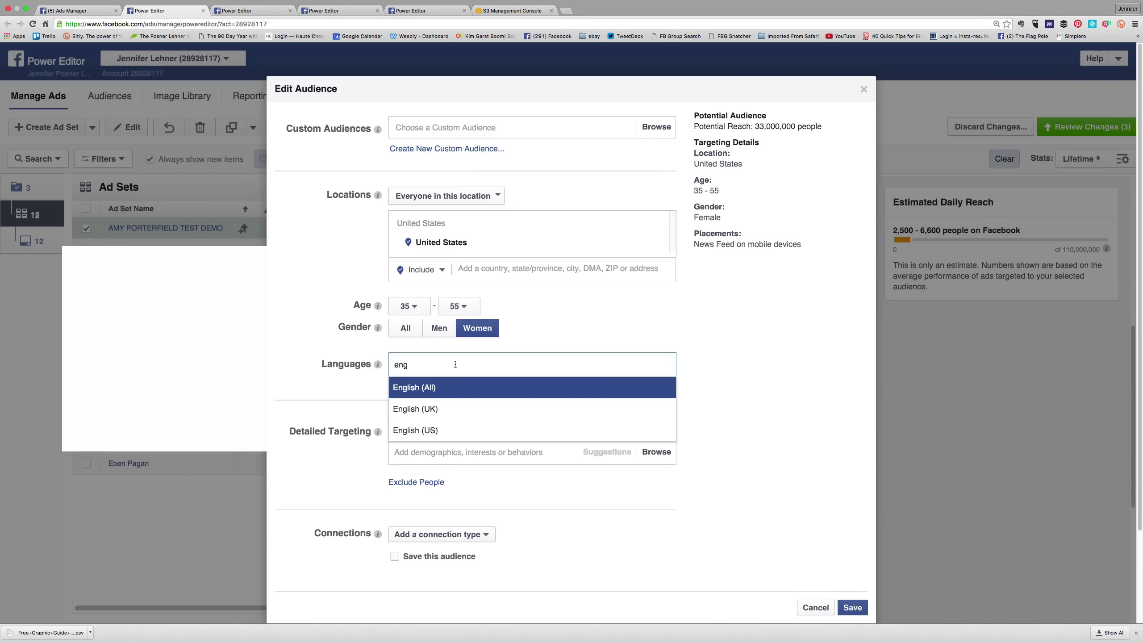
pyautogui.click(462, 397)
pyautogui.scroll(-3, 461, 423)
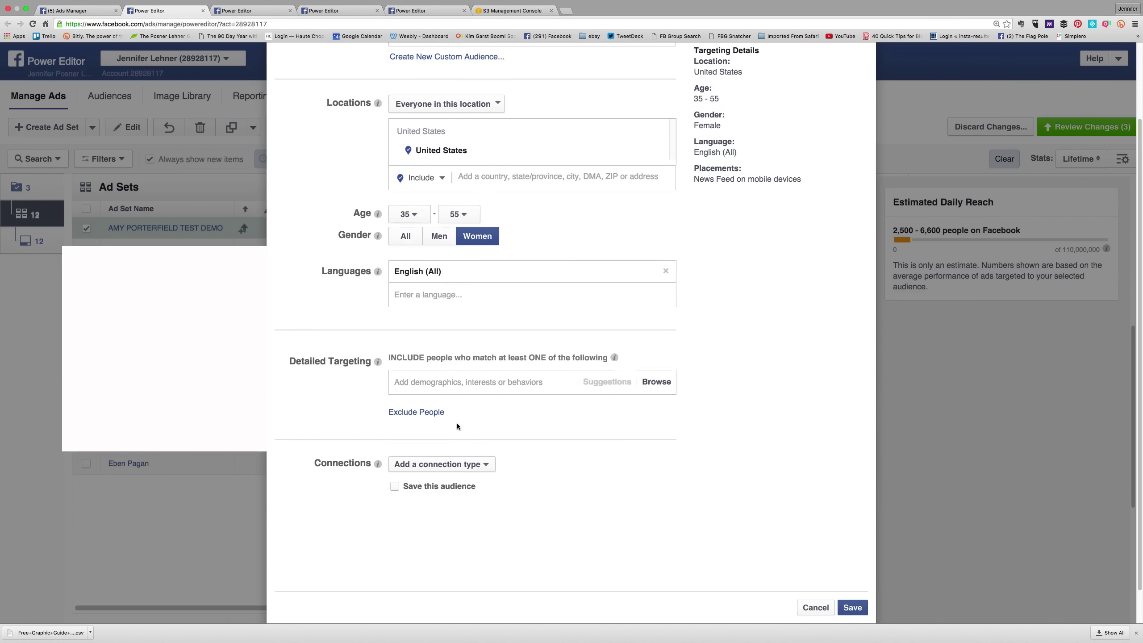
pyautogui.scroll(-1, 457, 425)
pyautogui.scroll(3, 458, 426)
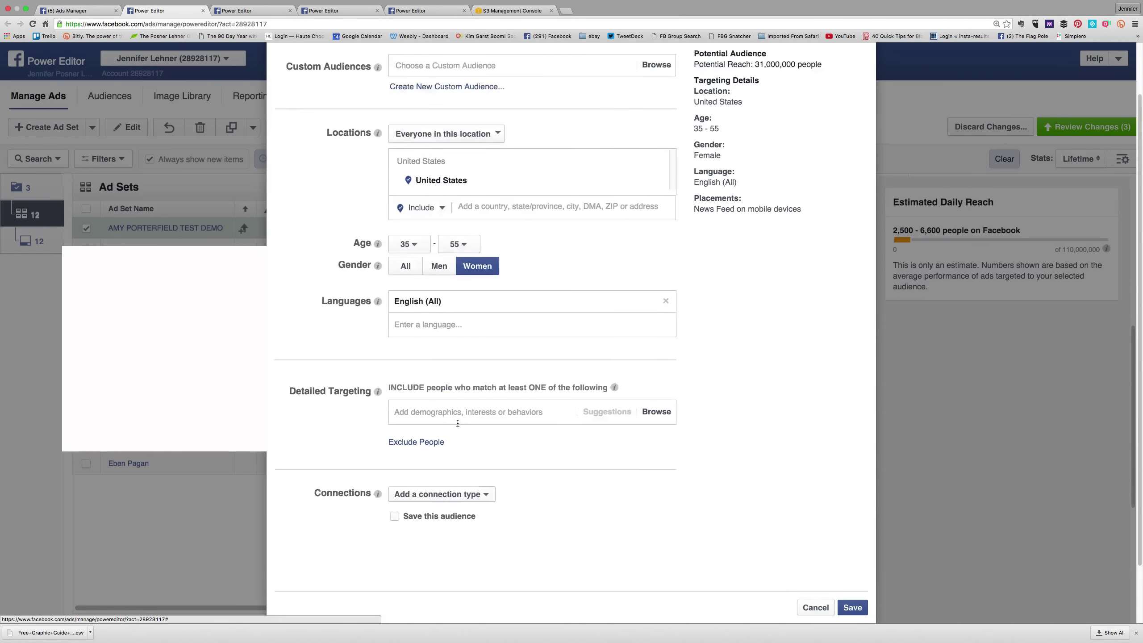
pyautogui.click(852, 607)
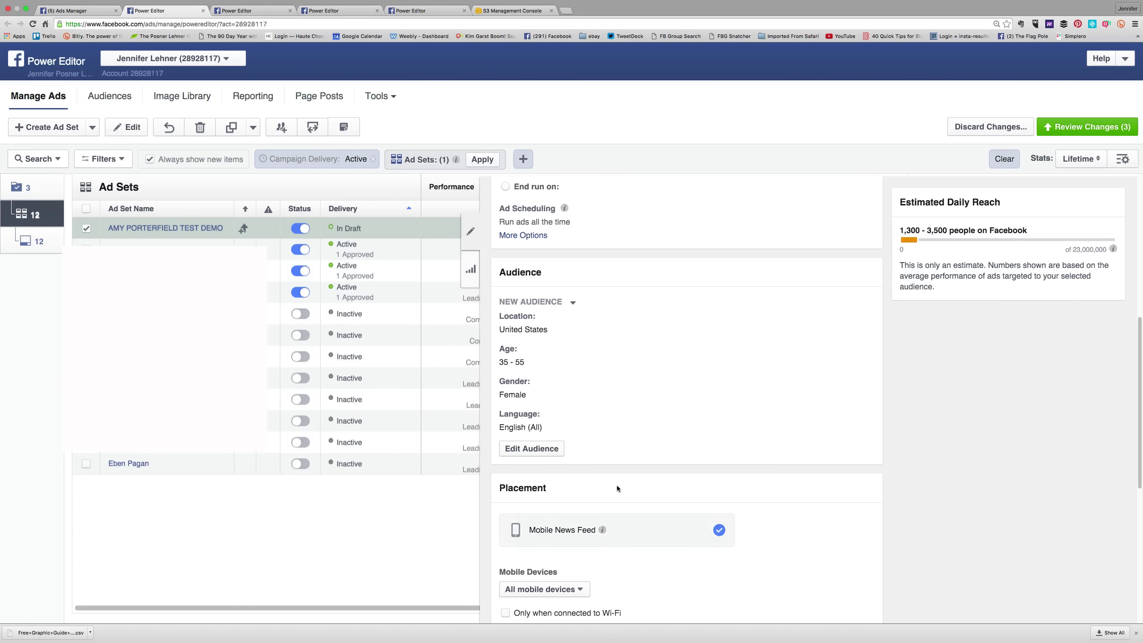
# - Open the draft ad's display URL for editing and copy the page address from the S3 Management Console
pyautogui.click(29, 242)
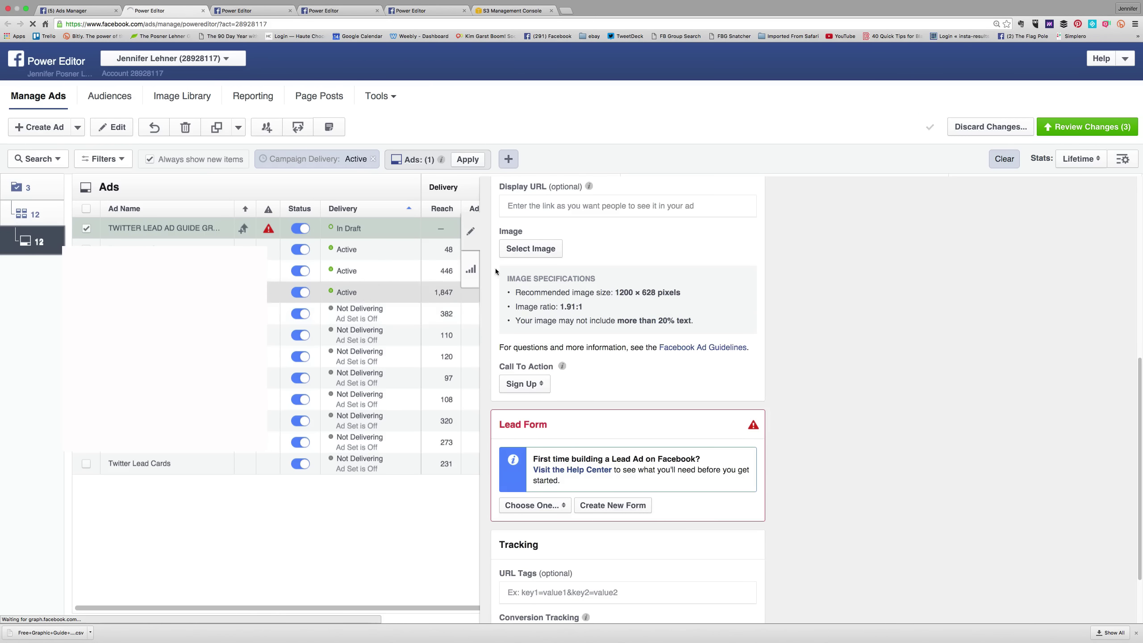
pyautogui.click(530, 205)
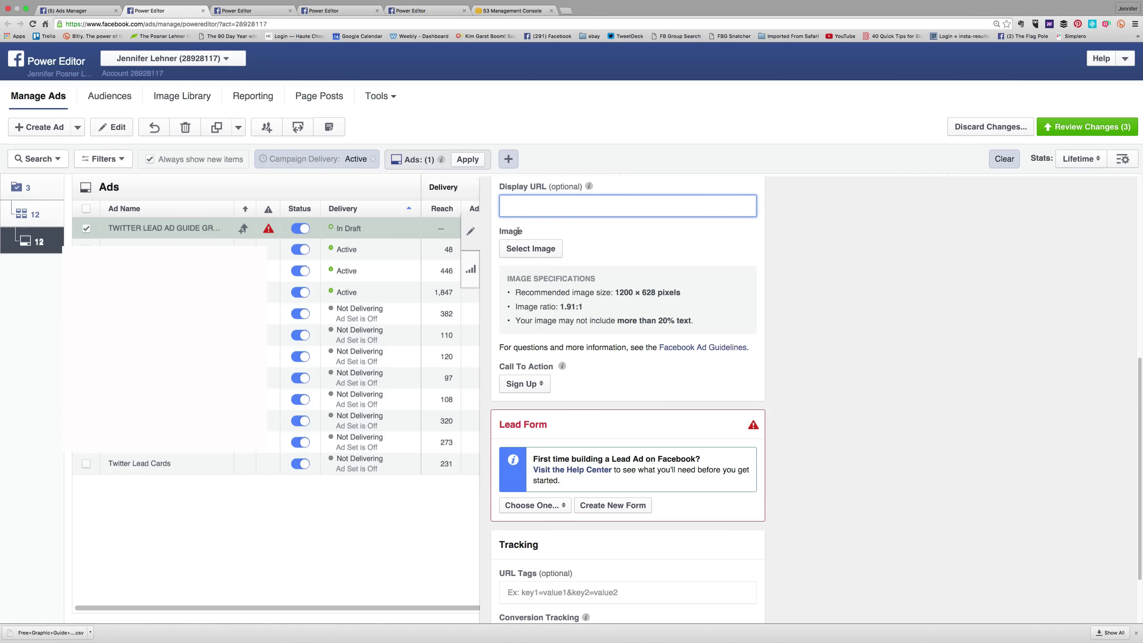
pyautogui.click(498, 11)
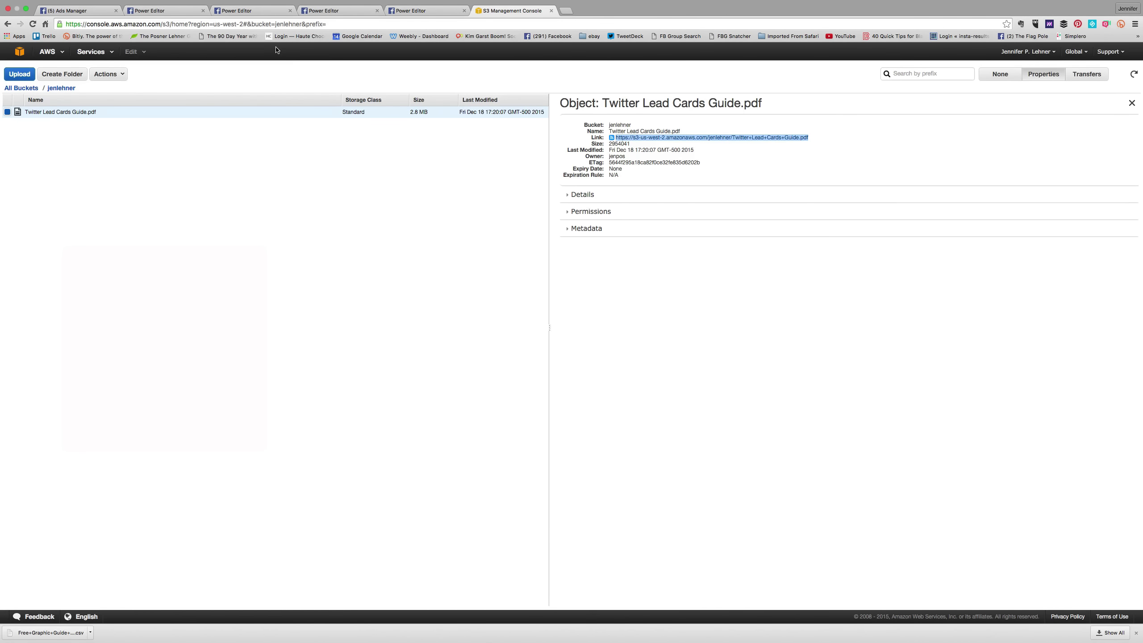
pyautogui.click(313, 24)
pyautogui.press('cmd+c')
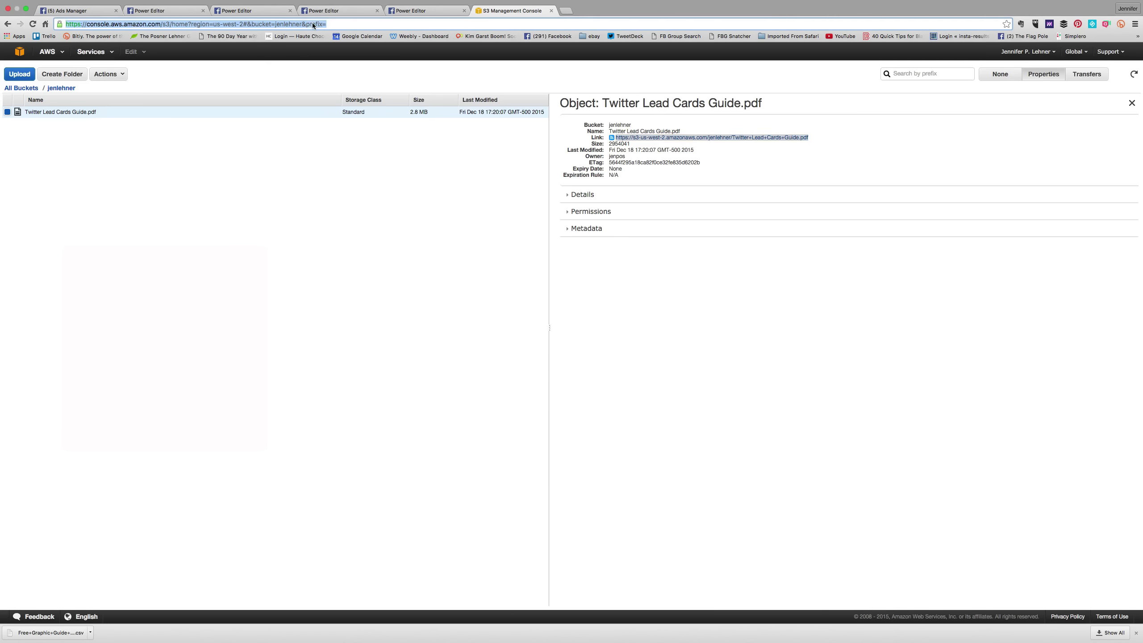
pyautogui.click(81, 4)
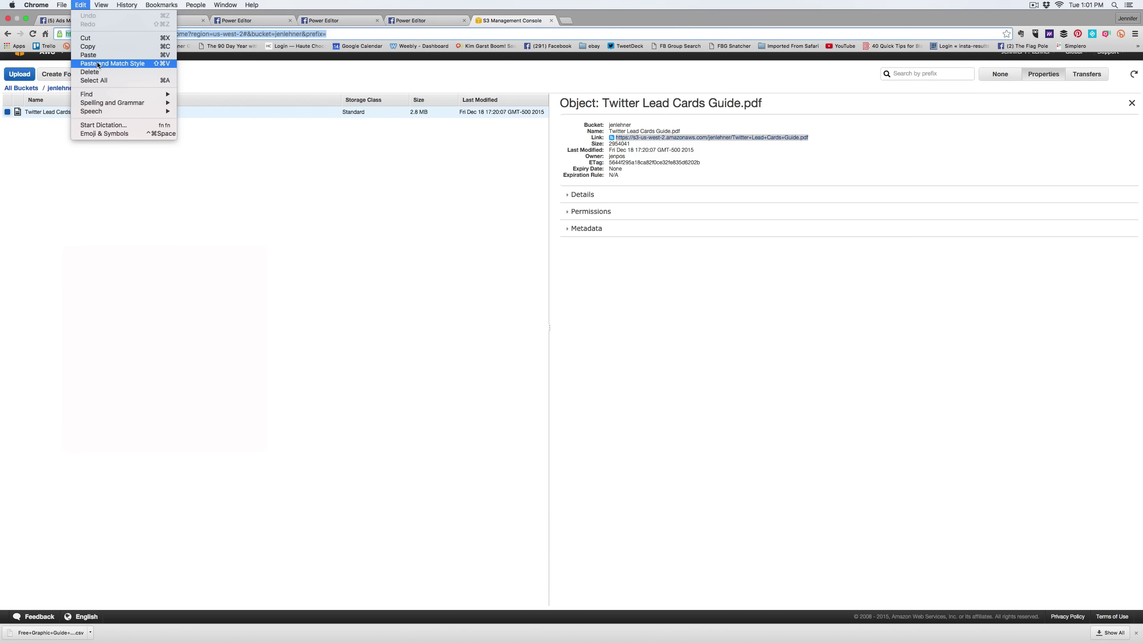
pyautogui.click(91, 46)
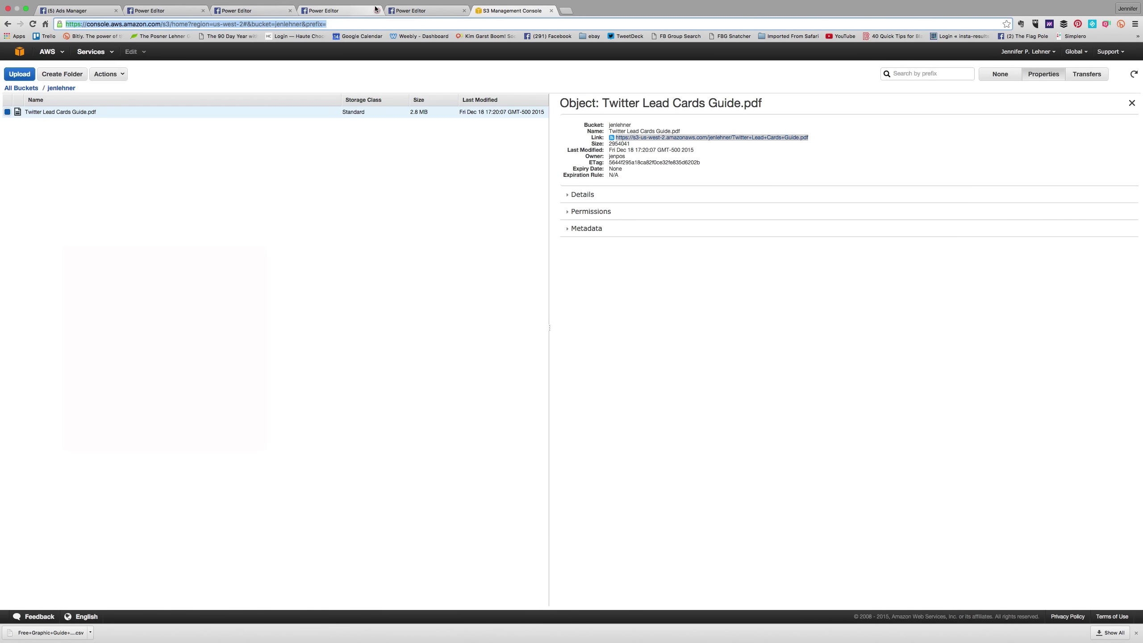
# - Return to the draft ad in Power Editor and paste the copied S3 console address as its display URL
pyautogui.click(411, 19)
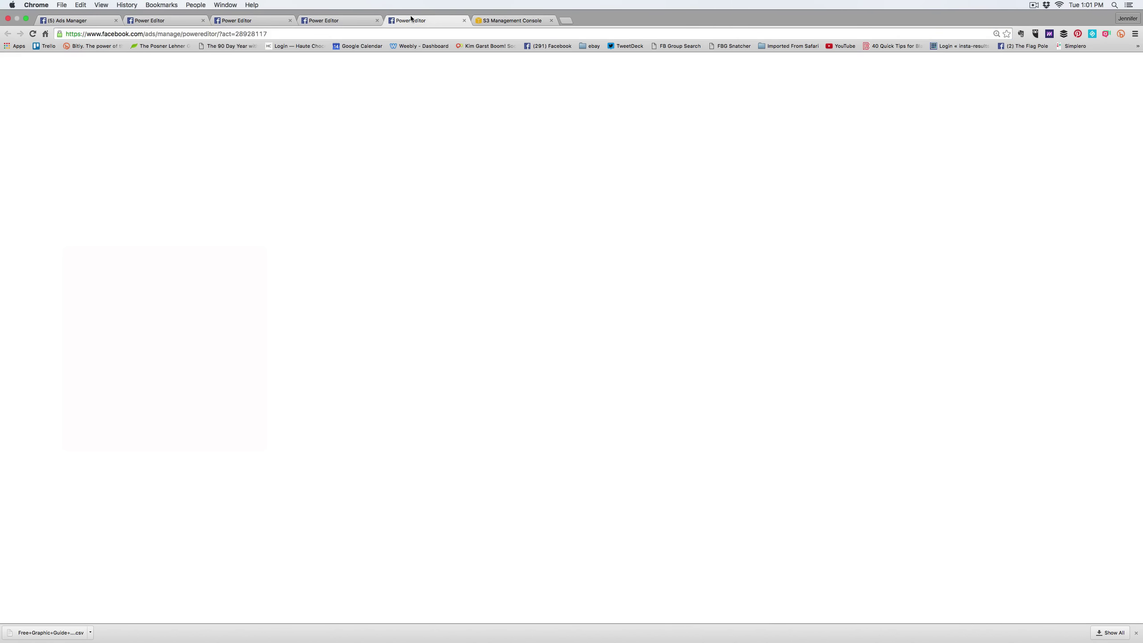
pyautogui.click(345, 21)
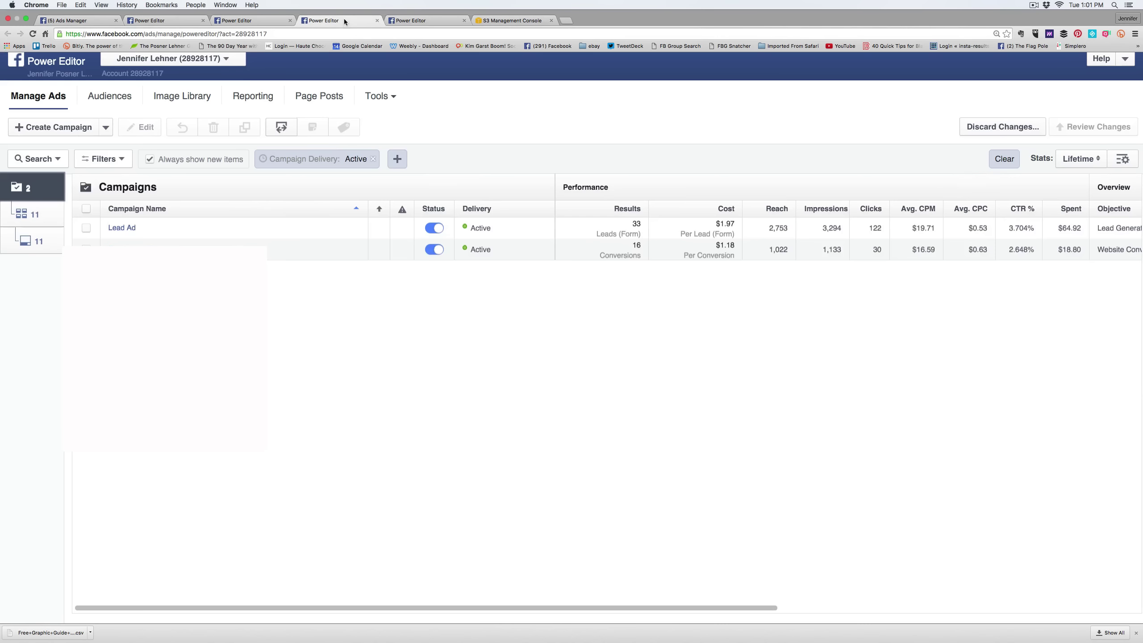
pyautogui.click(282, 21)
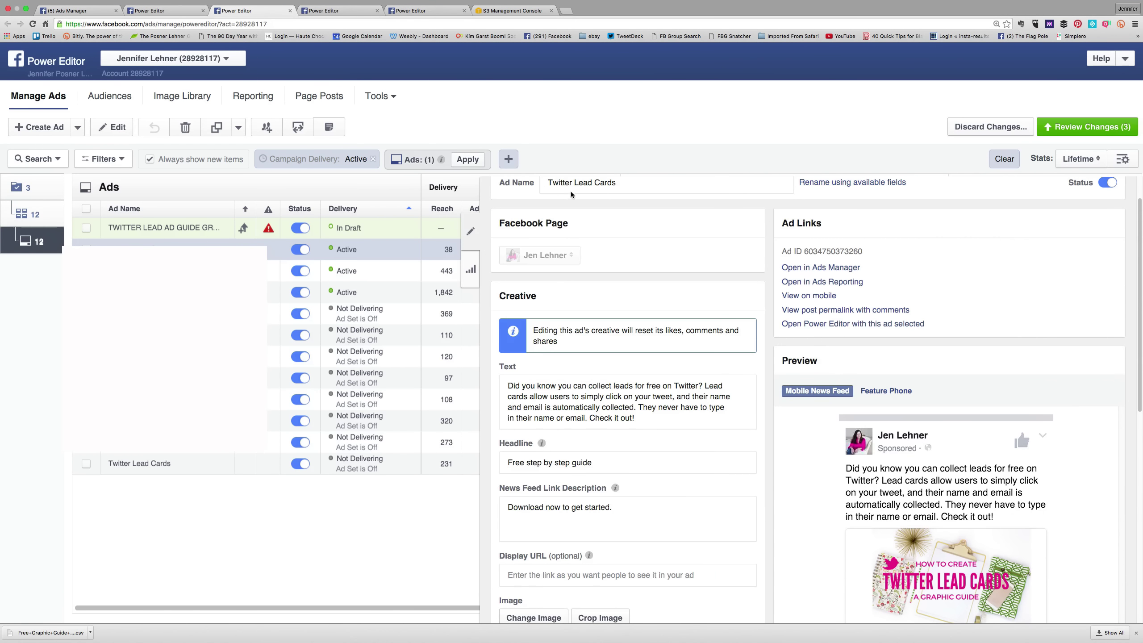
pyautogui.click(166, 11)
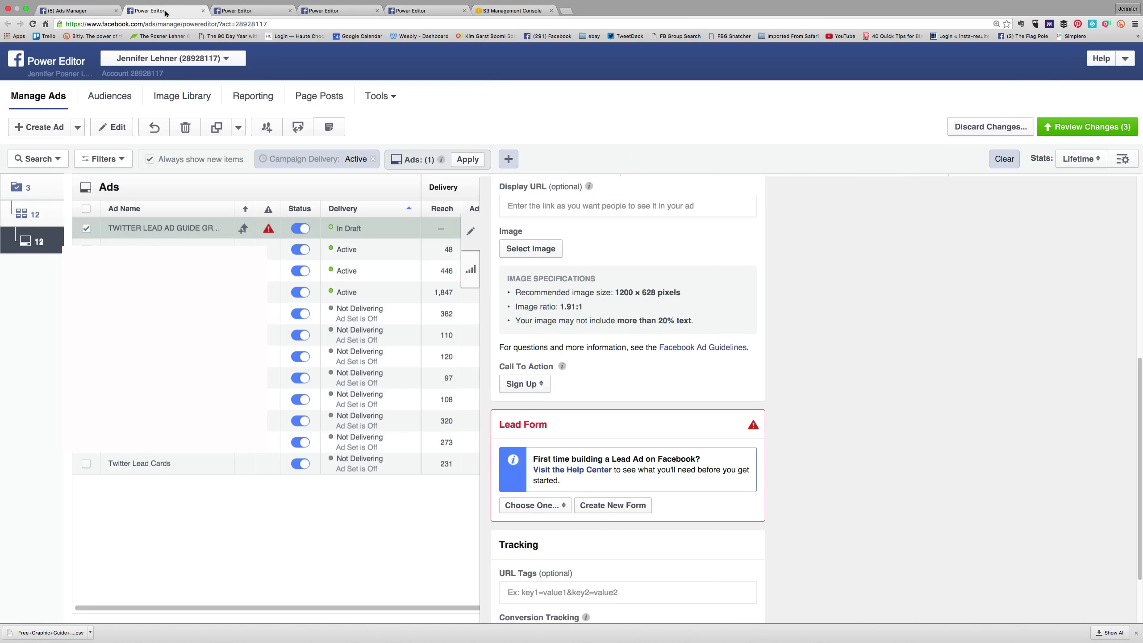
pyautogui.moveTo(154, 3)
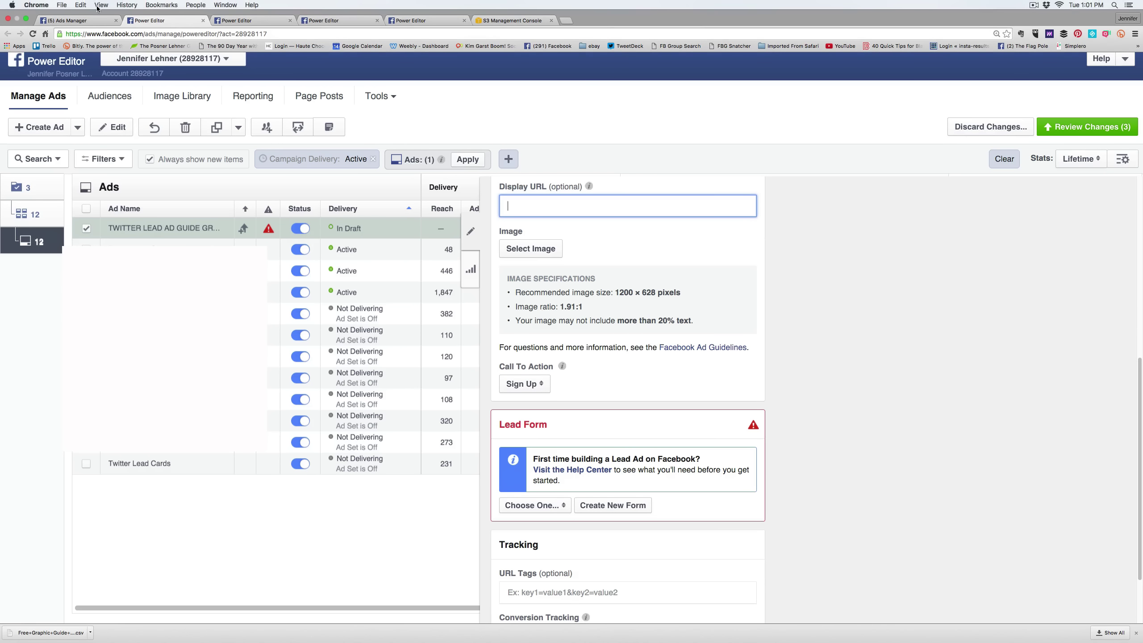
pyautogui.click(80, 4)
pyautogui.click(110, 55)
# - Choose the HOW TO CREATE TWITTER LEAD CARDS graphic from the image library as the ad's image
pyautogui.click(529, 260)
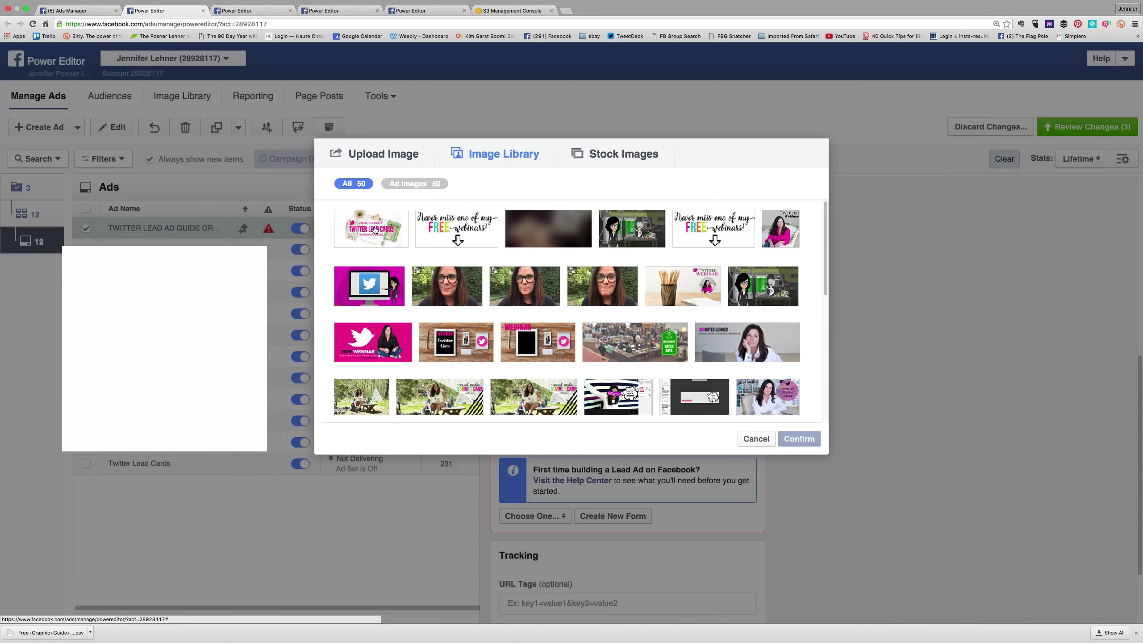
pyautogui.click(376, 230)
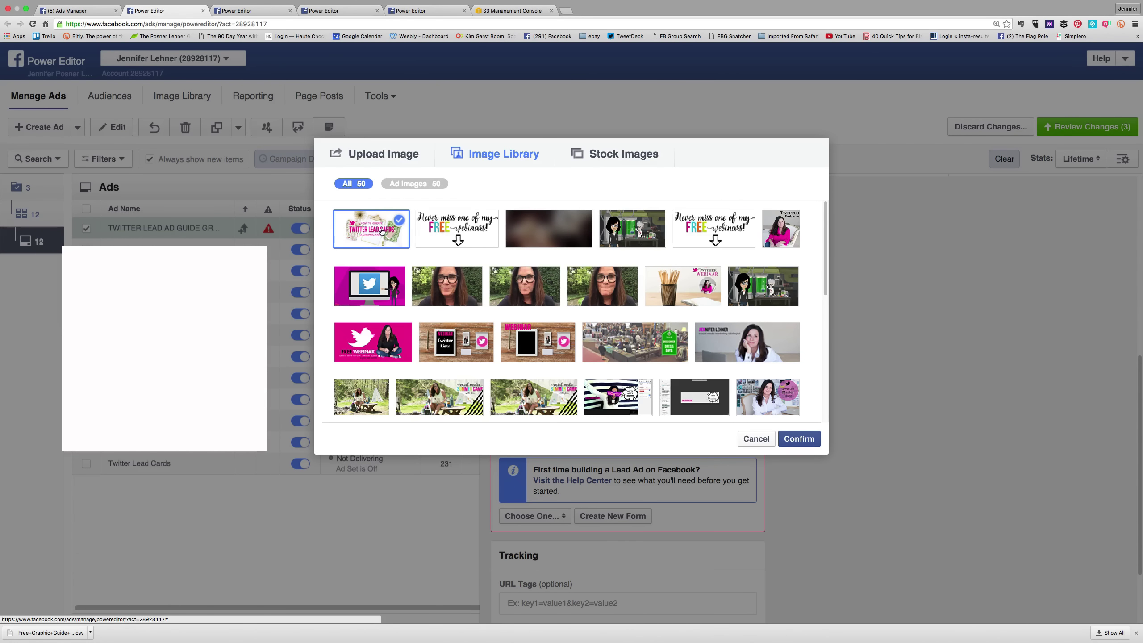
pyautogui.click(791, 437)
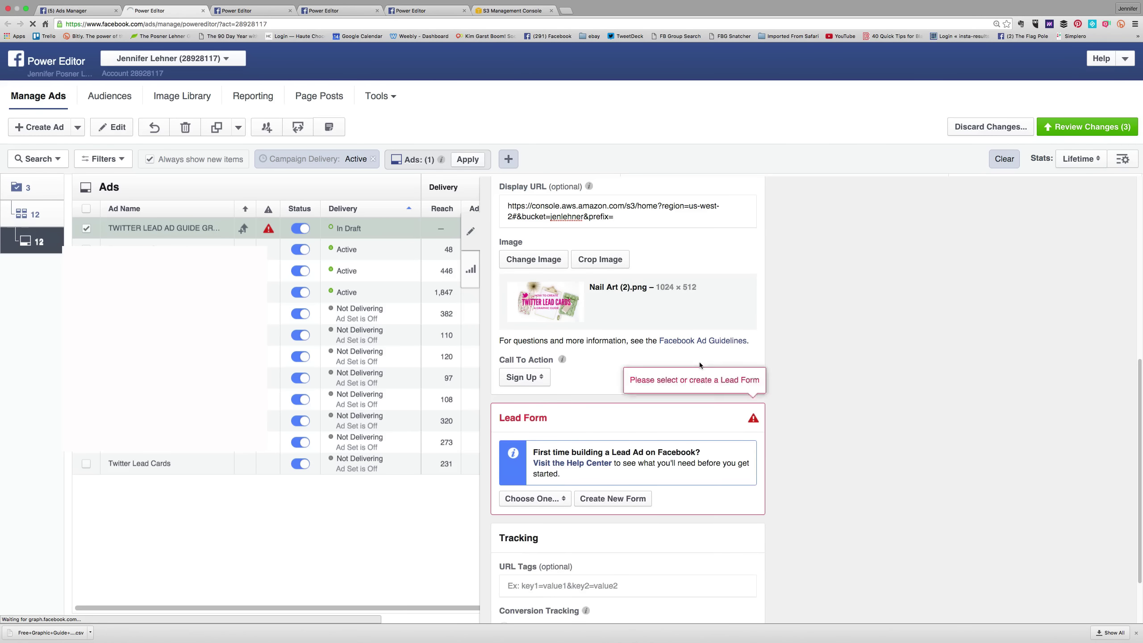
# - Set the ad's call to action to Download
pyautogui.click(540, 368)
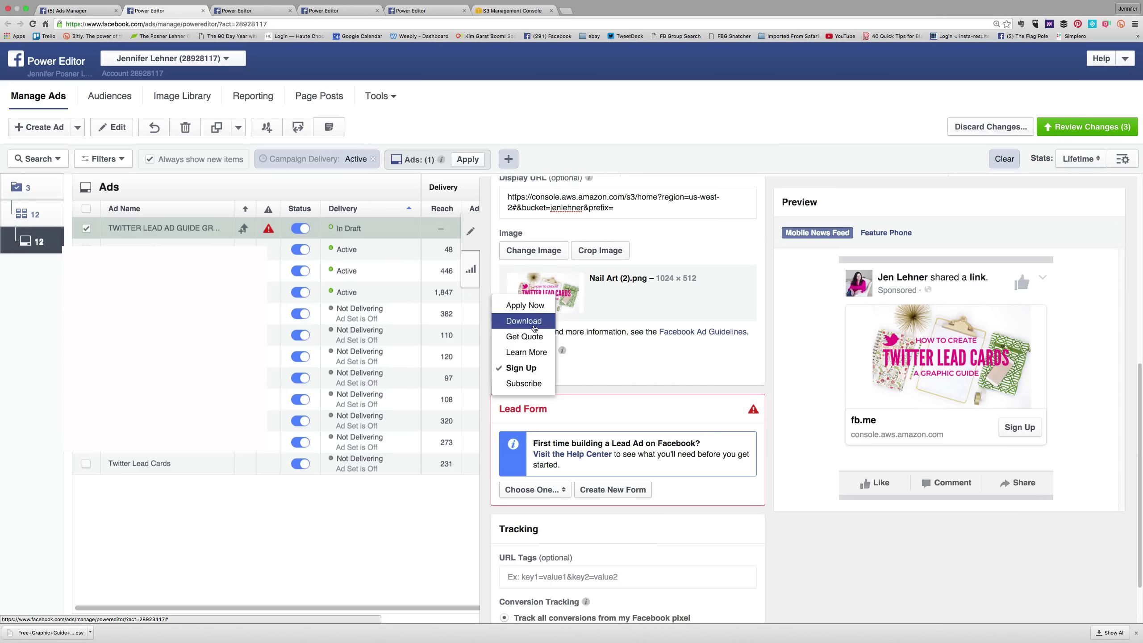
pyautogui.click(533, 321)
pyautogui.click(555, 366)
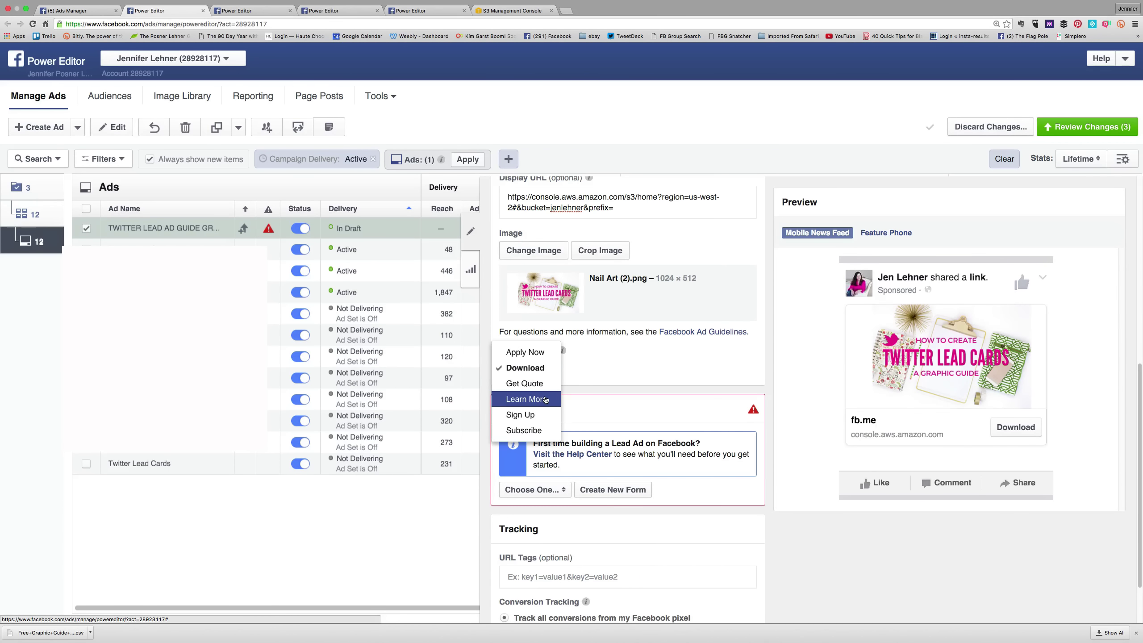
pyautogui.click(630, 372)
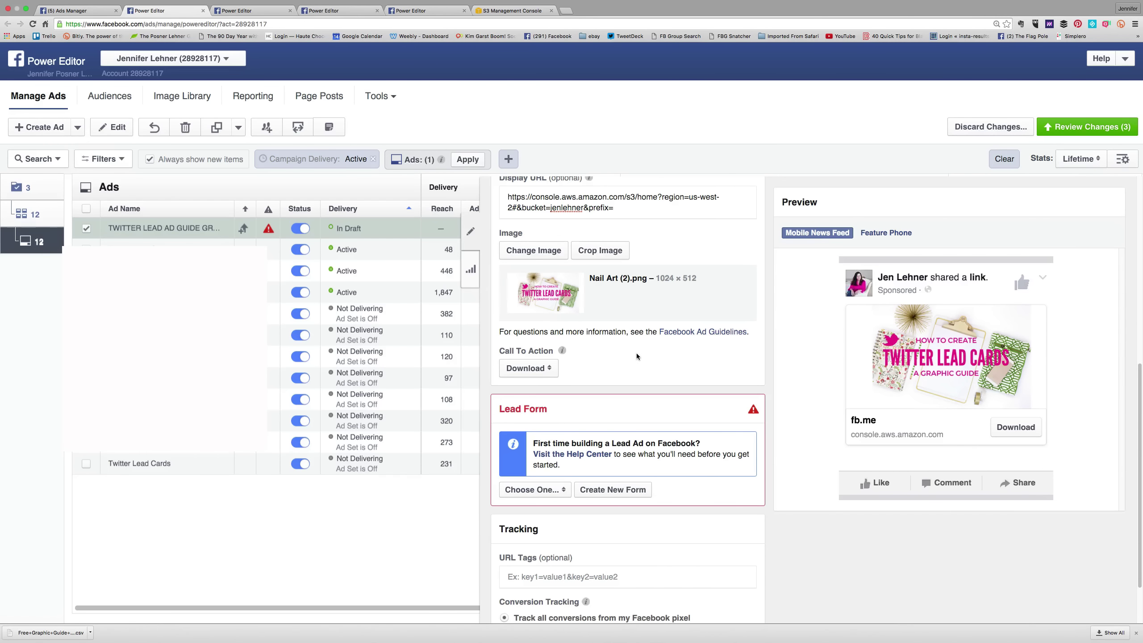
# - Create a new lead form for the ad, name it "test demo lead ad" and continue to its questions
pyautogui.scroll(-1, 639, 343)
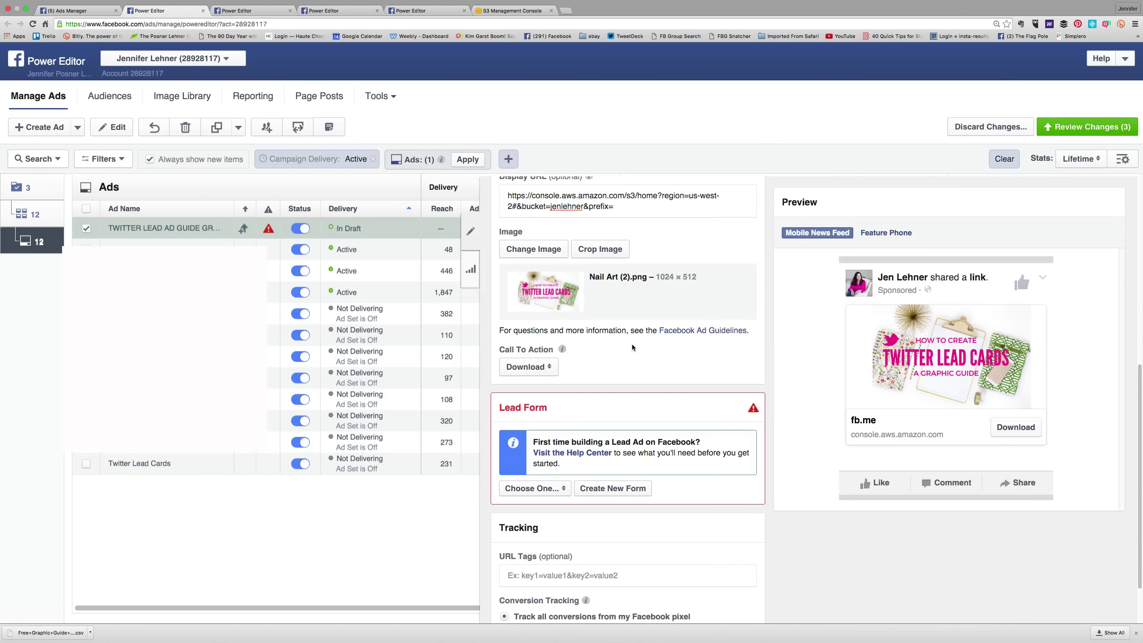
pyautogui.scroll(-3, 632, 344)
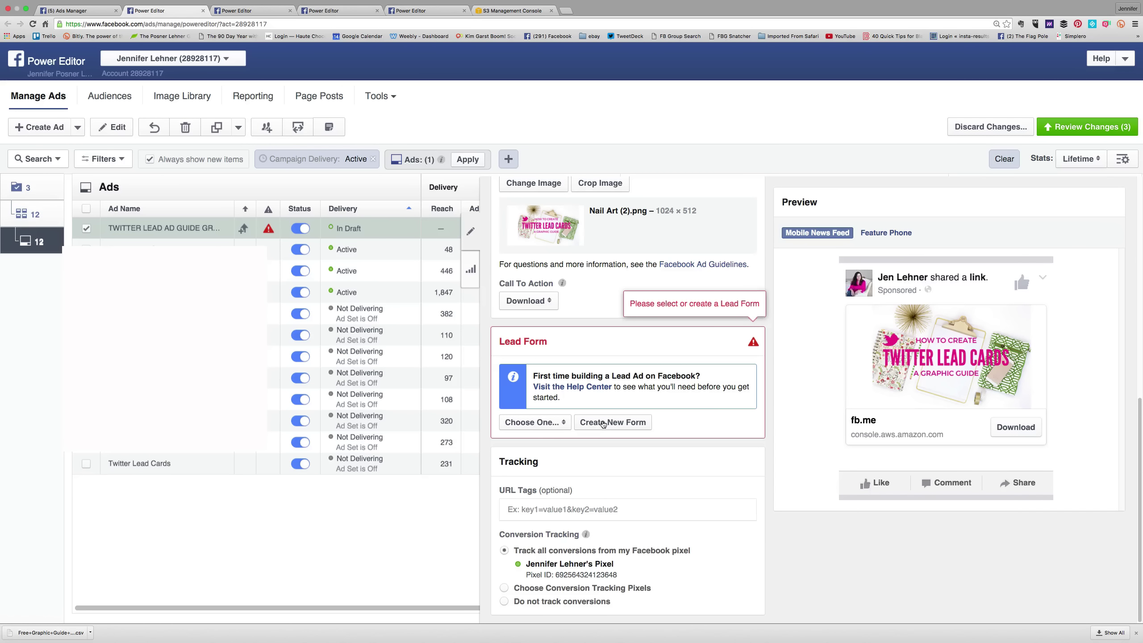
pyautogui.click(563, 422)
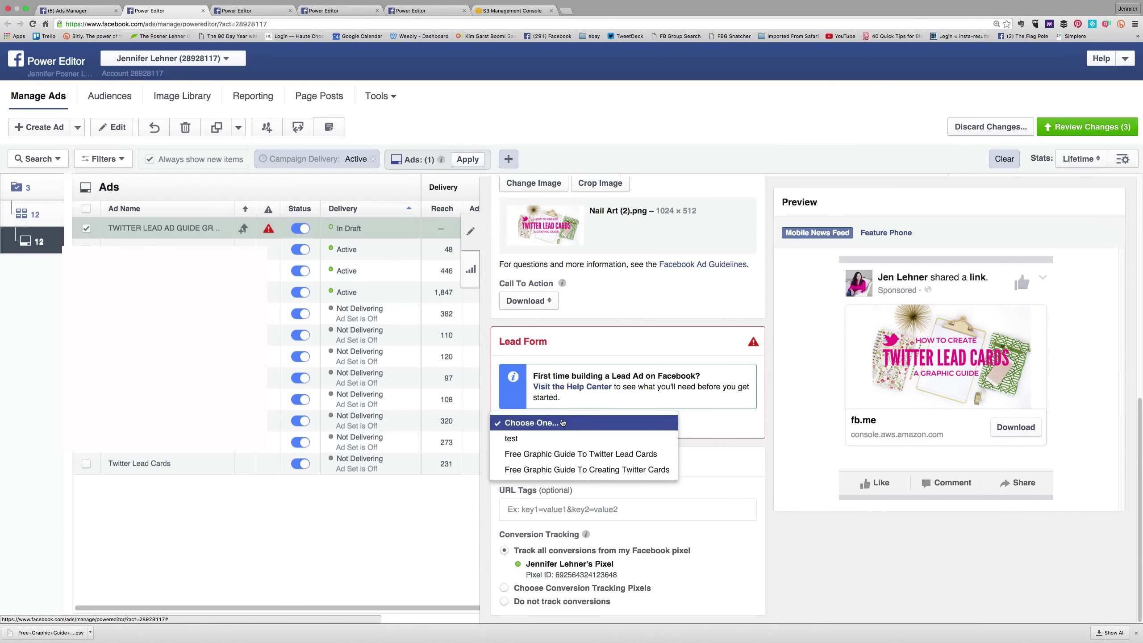
pyautogui.click(729, 431)
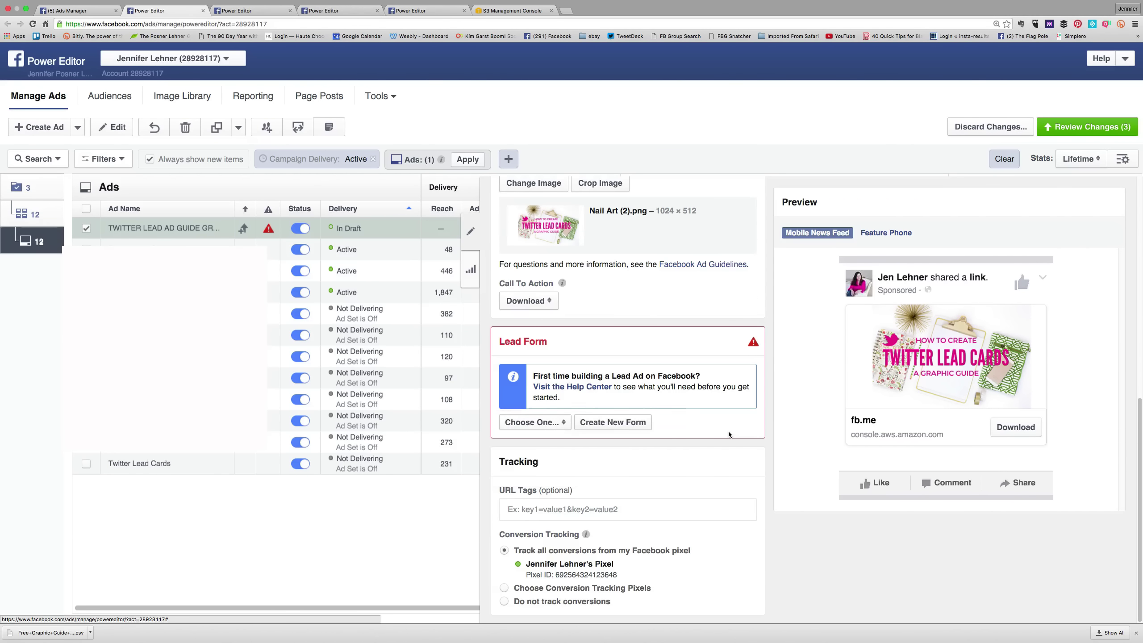
pyautogui.click(621, 426)
pyautogui.click(510, 337)
pyautogui.write('te')
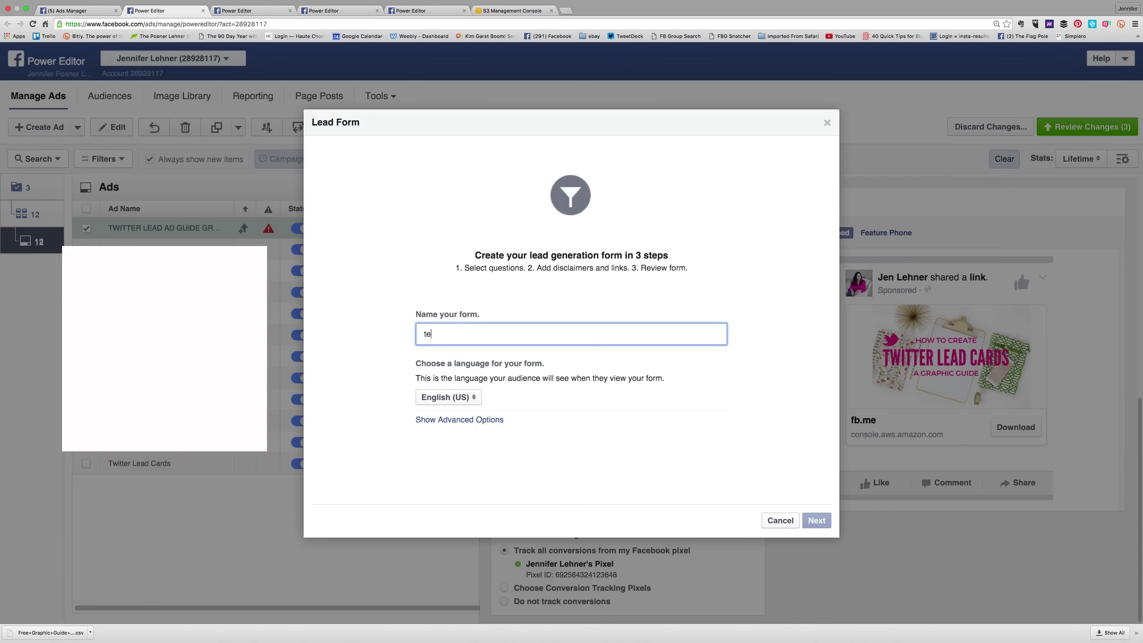
pyautogui.write('st demo lead ad')
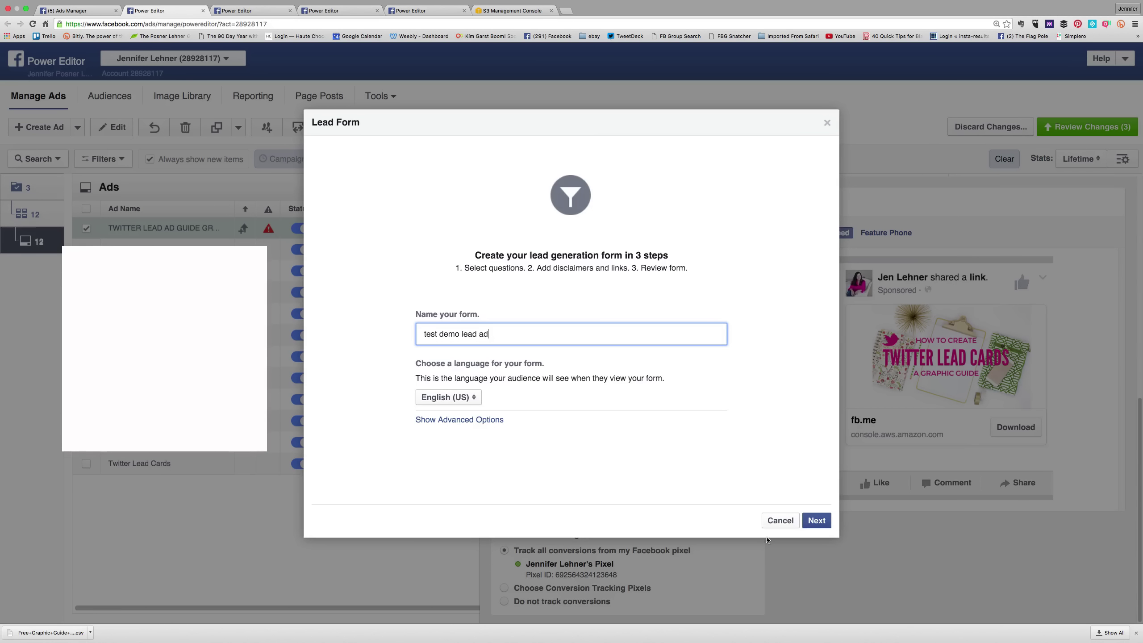
pyautogui.click(816, 521)
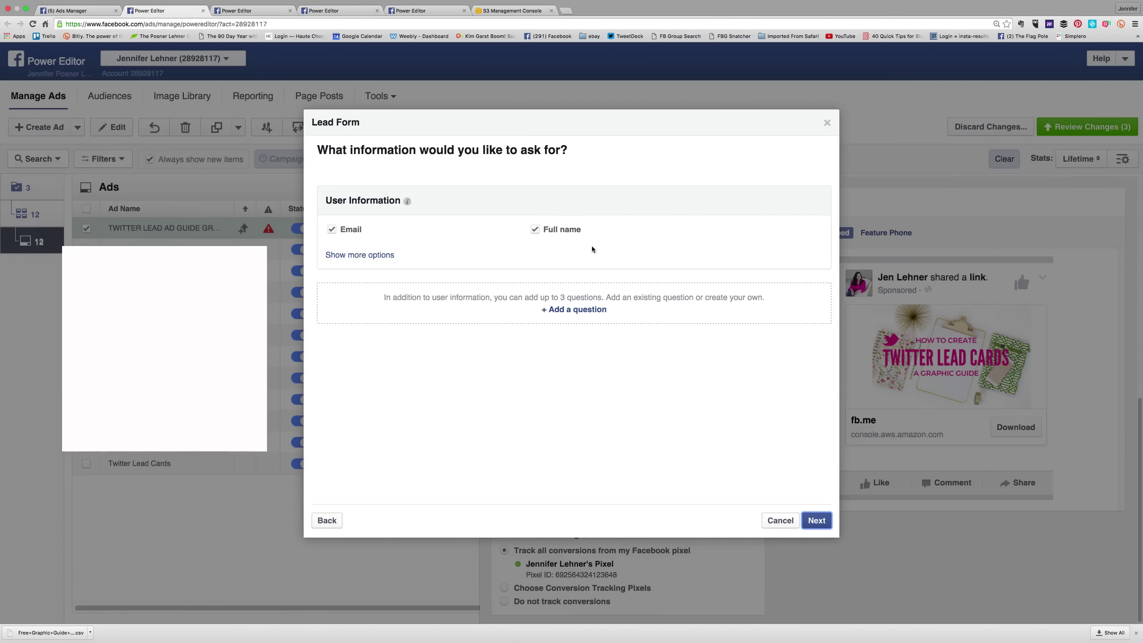
# - Expand the user information options and add the custom question "what's your biggest marketing pain point?" to the lead form
pyautogui.click(365, 256)
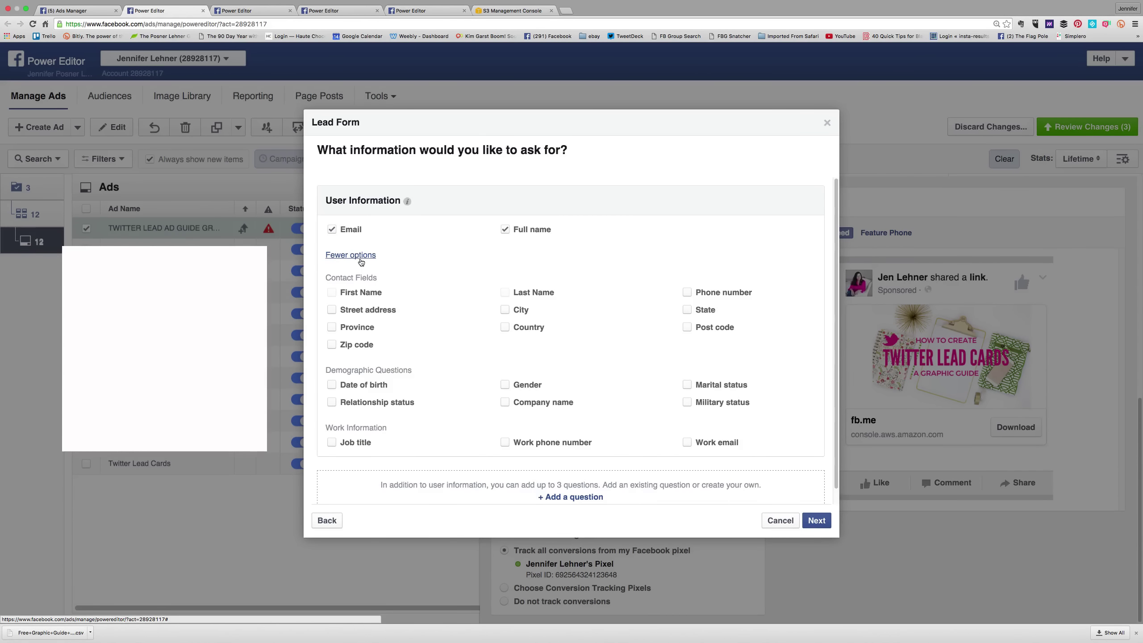
pyautogui.scroll(-1, 454, 325)
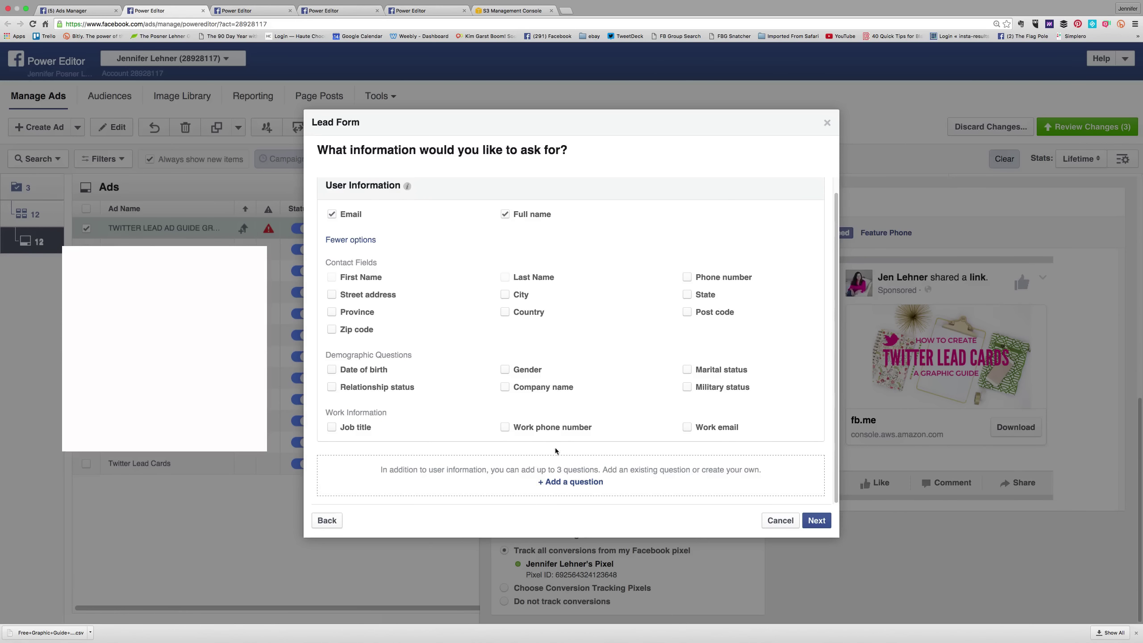
pyautogui.click(564, 482)
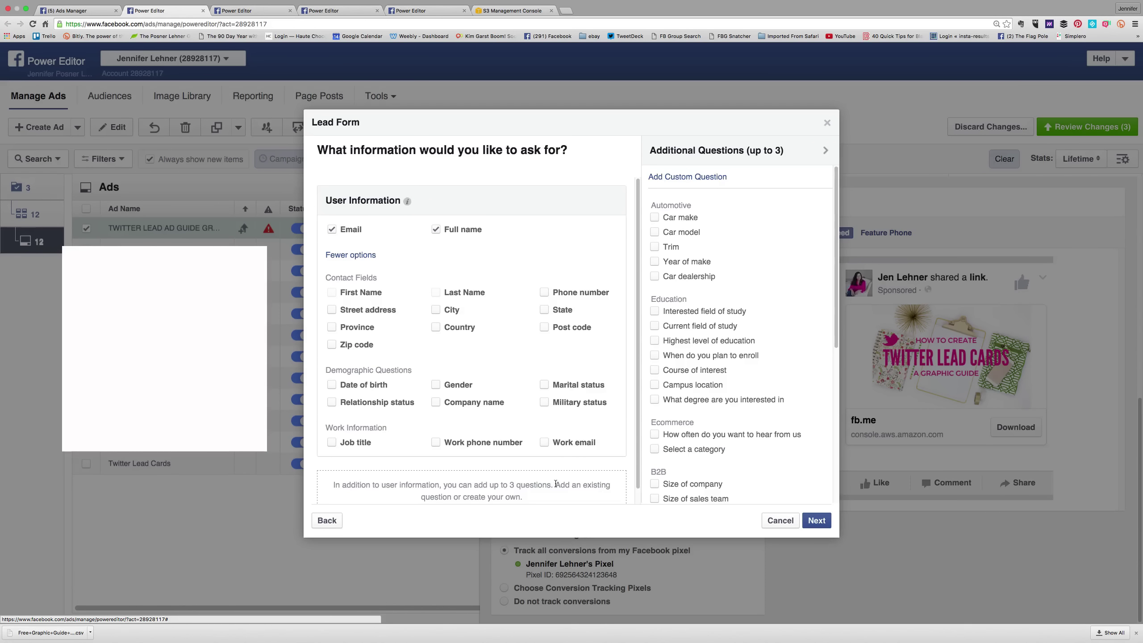
pyautogui.scroll(-8, 705, 427)
pyautogui.scroll(8, 706, 426)
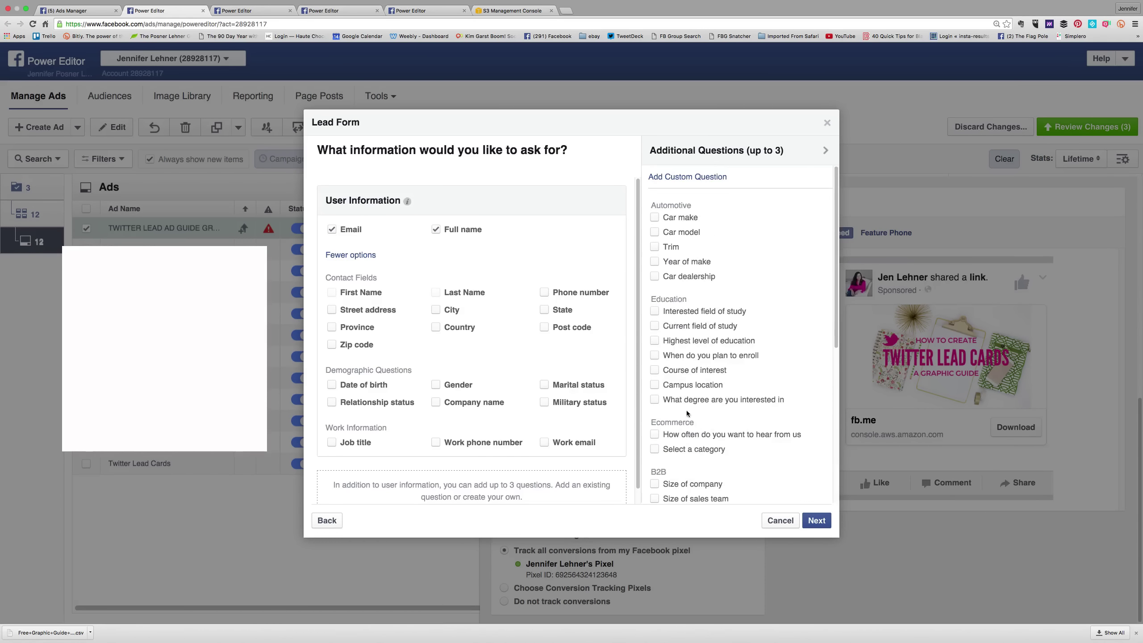
pyautogui.click(672, 177)
pyautogui.click(451, 346)
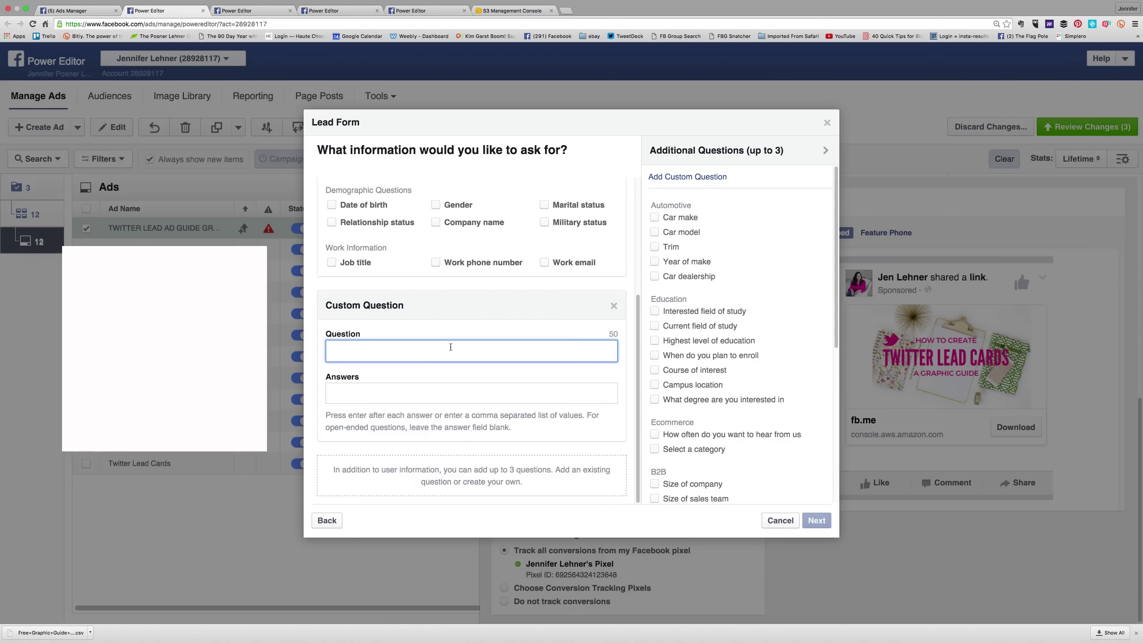
pyautogui.write("what's your biggest marketing pain point?")
# - Enter facebook ads, twitter ads and consistency as a comma-separated list of answers to the custom question
pyautogui.click(465, 389)
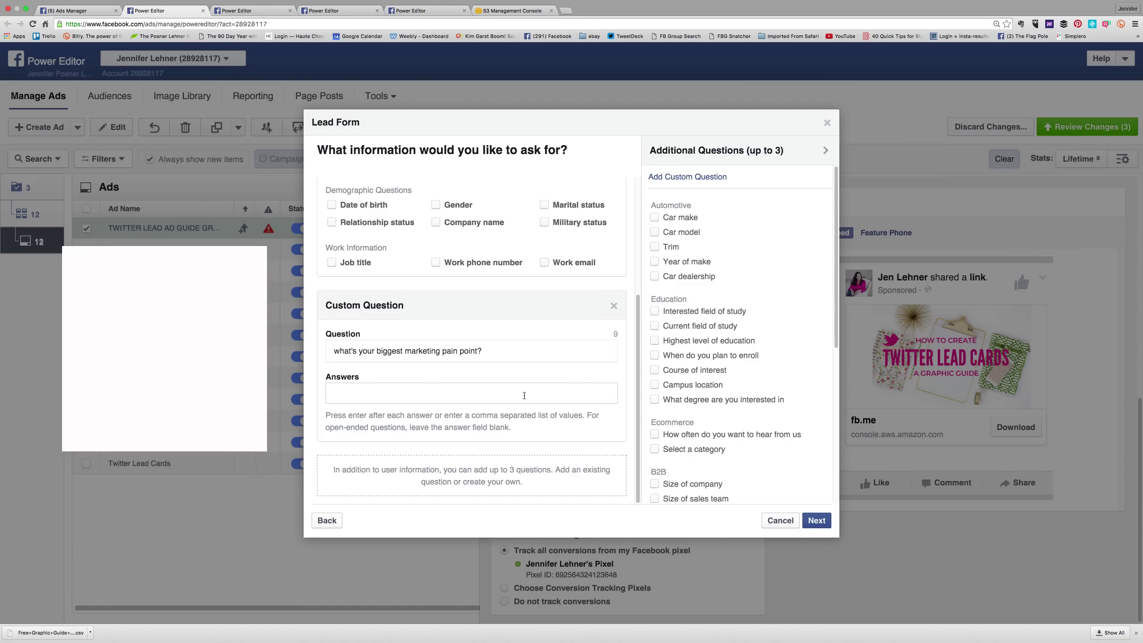
pyautogui.write('fac')
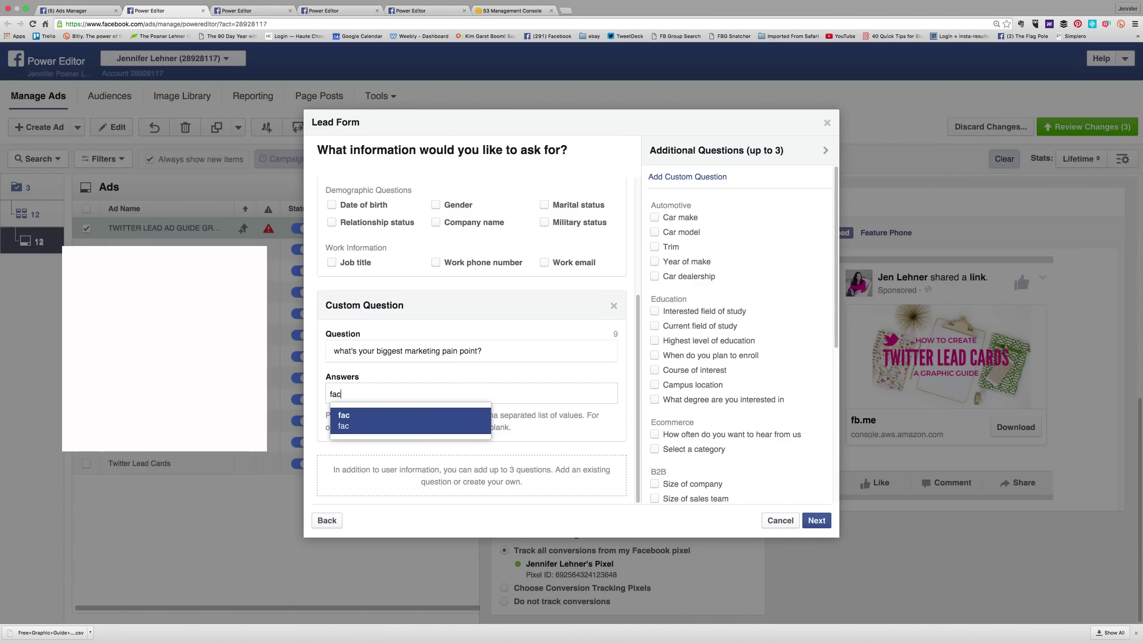
pyautogui.write('ebook ads, twitter ads, ')
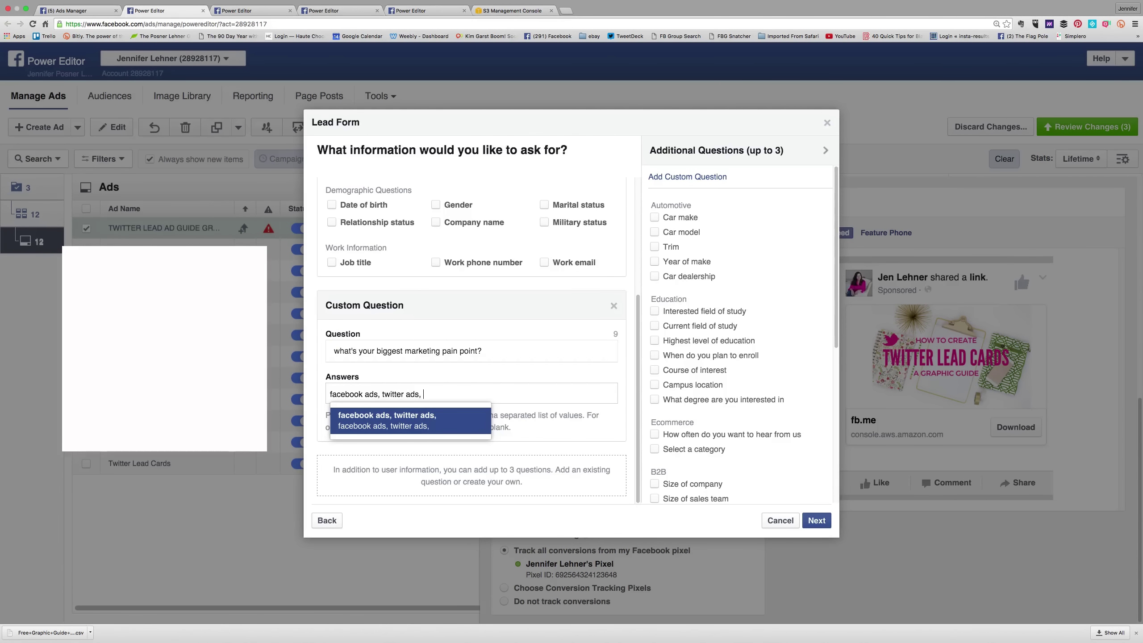
pyautogui.write('consistency,')
pyautogui.click(592, 434)
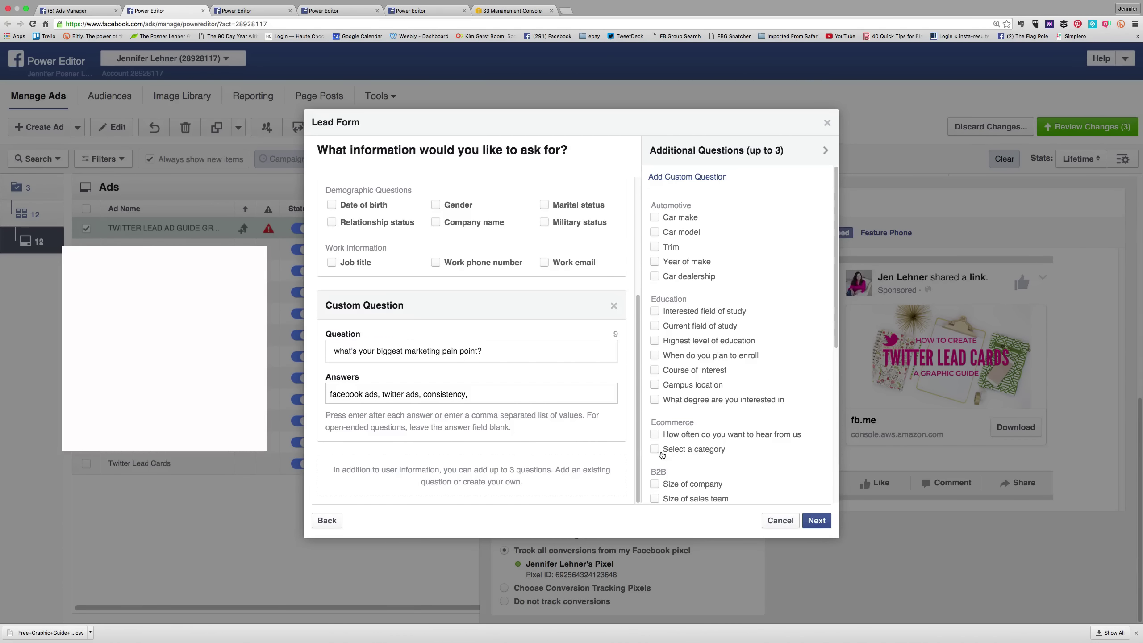
# - Continue from the lead form's questions to its privacy policy page and activate the privacy policy link field
pyautogui.click(809, 521)
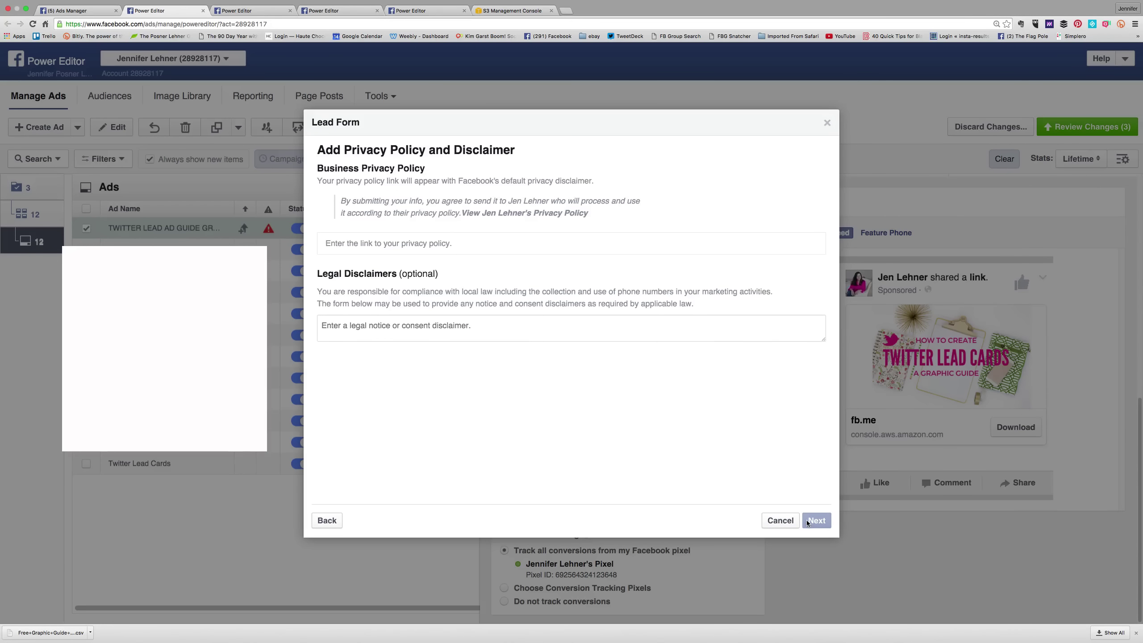
pyautogui.click(430, 244)
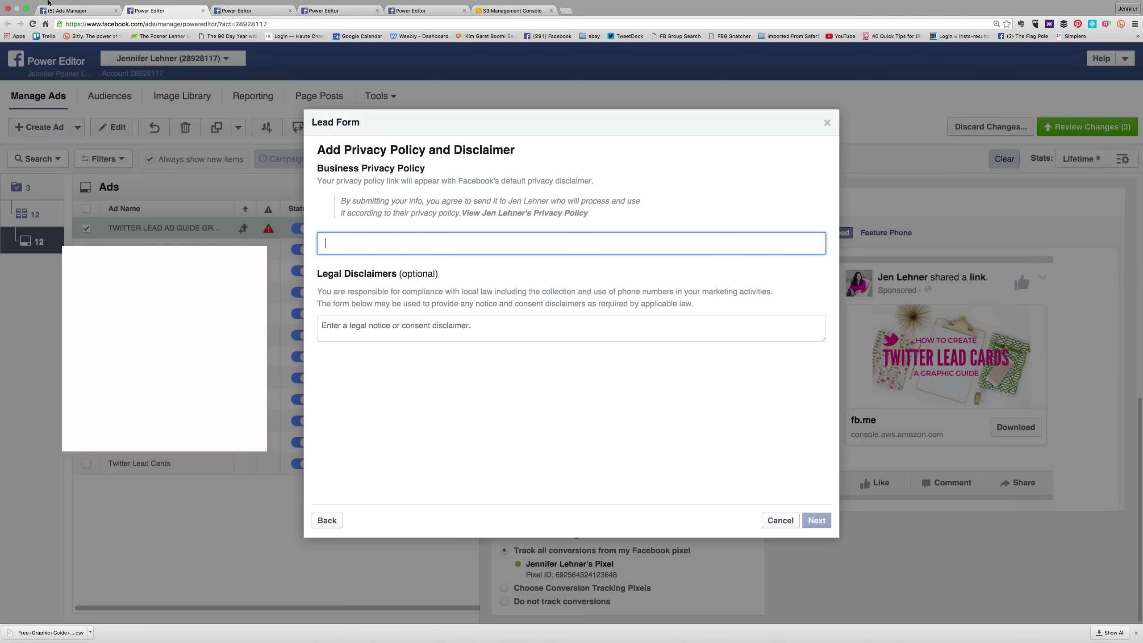
# - Open the freeprivacypolicy website in a new browser tab and look over its home page
pyautogui.click(62, 5)
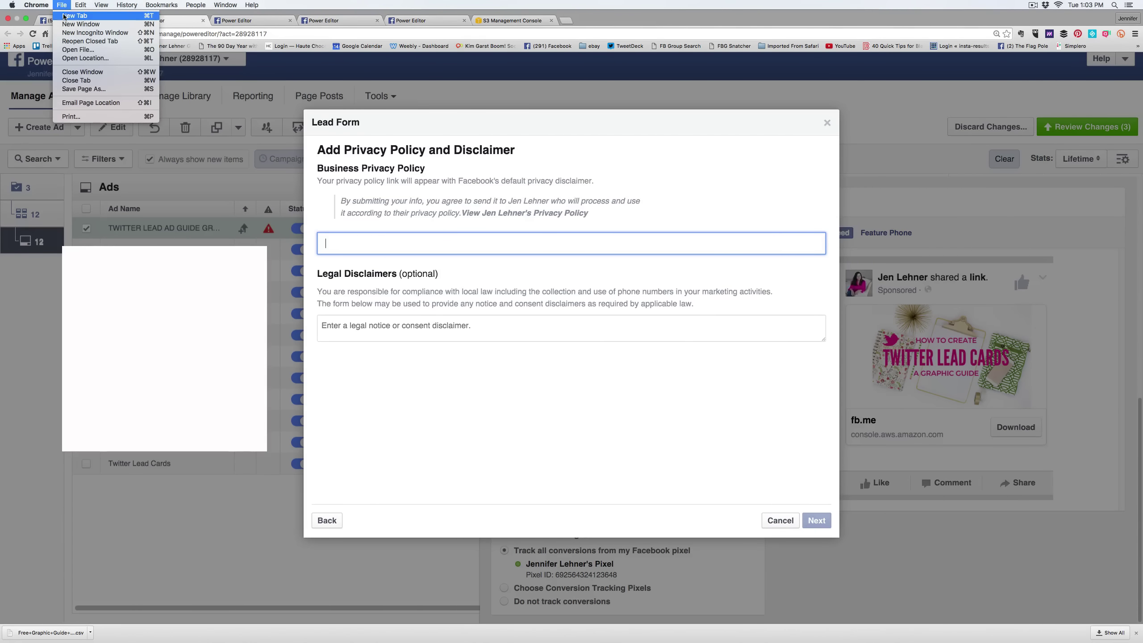
pyautogui.click(75, 15)
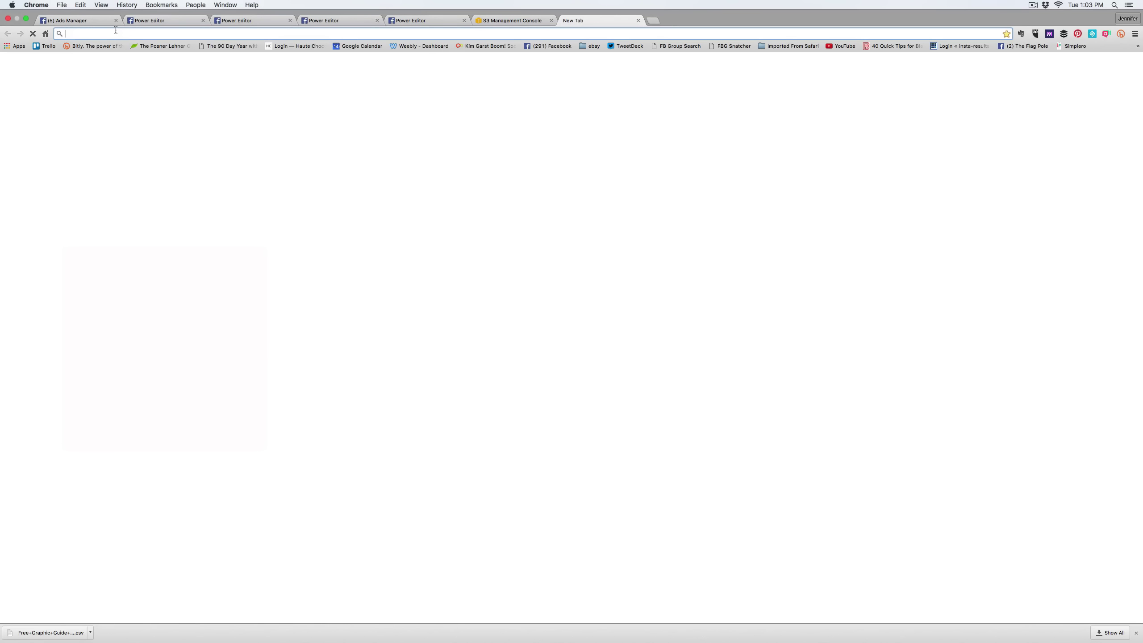
pyautogui.write('priva')
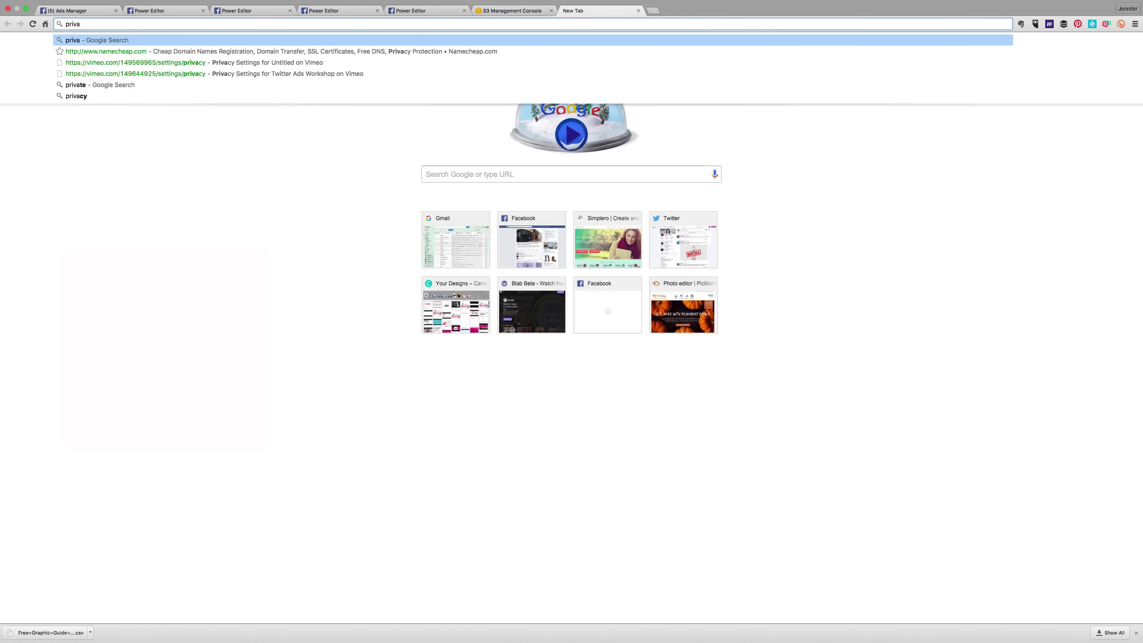
pyautogui.write('cy')
pyautogui.press('BackSpace')
pyautogui.press('BackSpace')
pyautogui.press('BackSpace')
pyautogui.press('BackSpace')
pyautogui.press('BackSpace')
pyautogui.press('BackSpace')
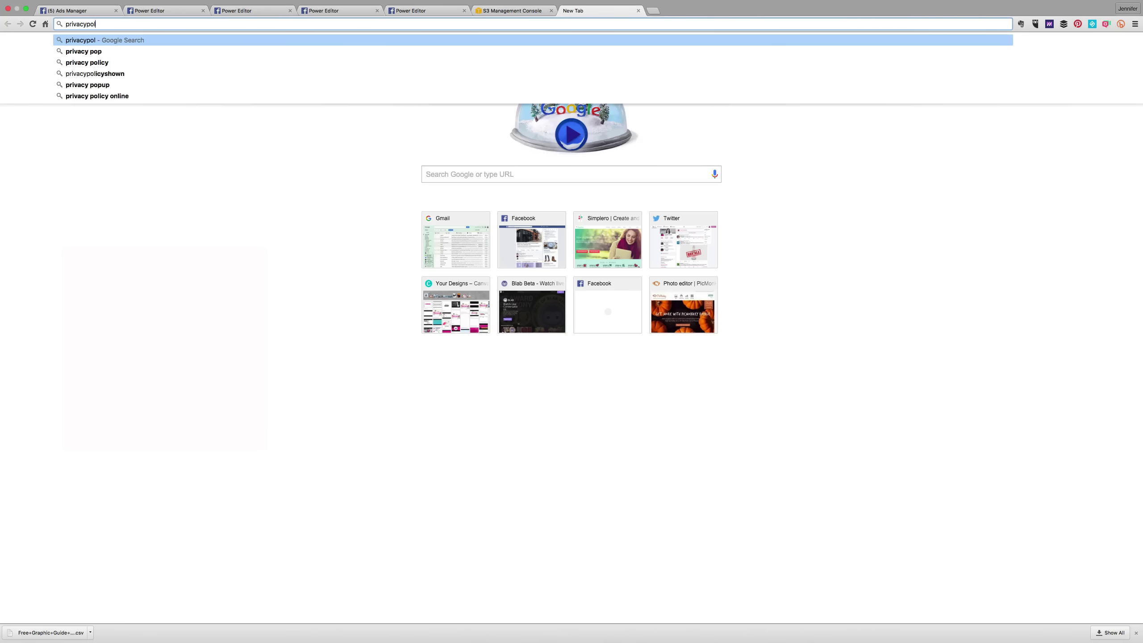
pyautogui.press('BackSpace')
pyautogui.write('freeprivac')
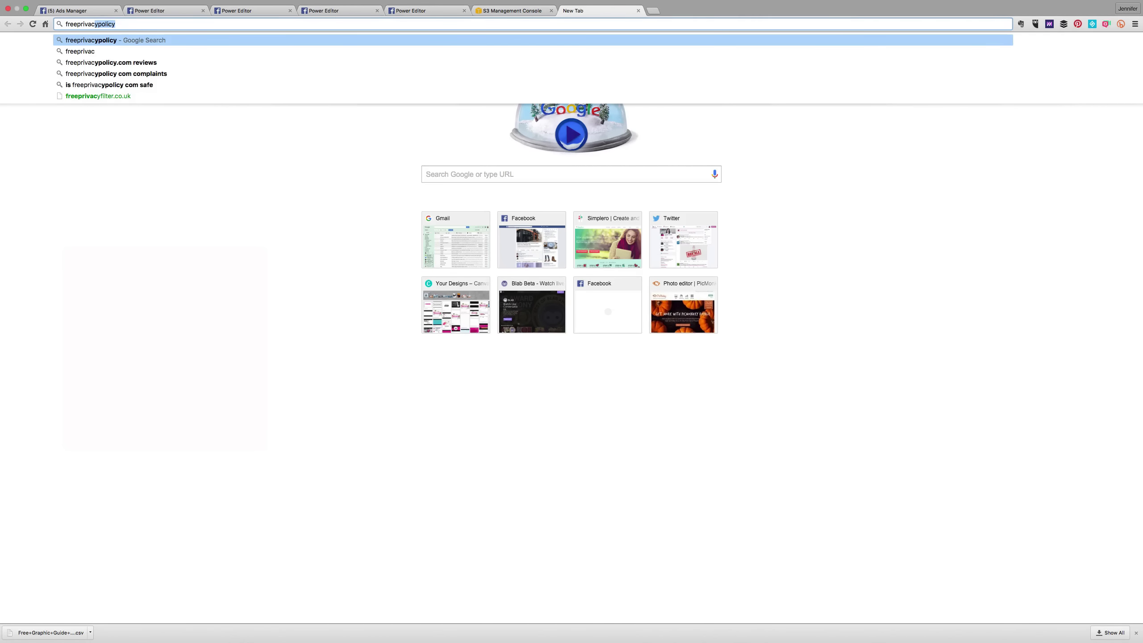
pyautogui.press('Return')
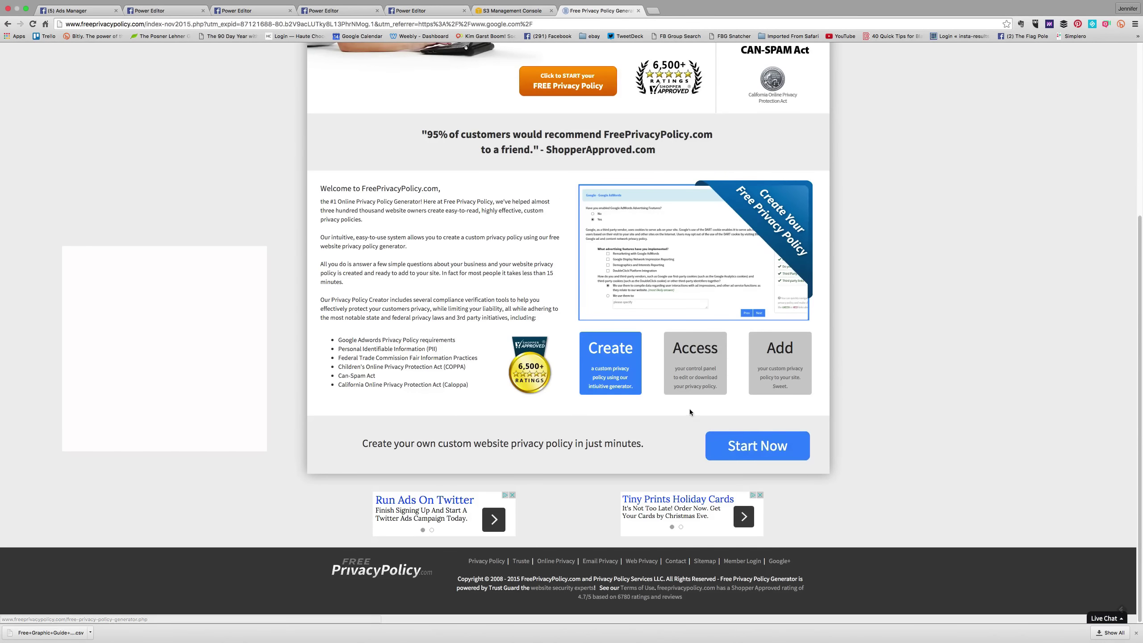
pyautogui.scroll(5, 679, 406)
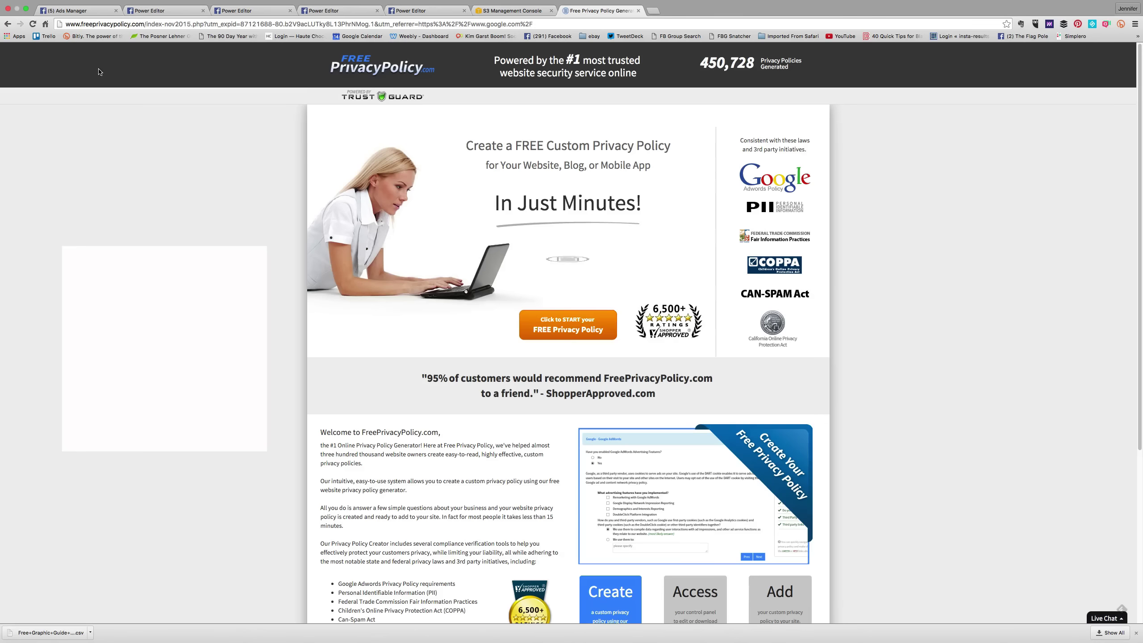
pyautogui.click(59, 5)
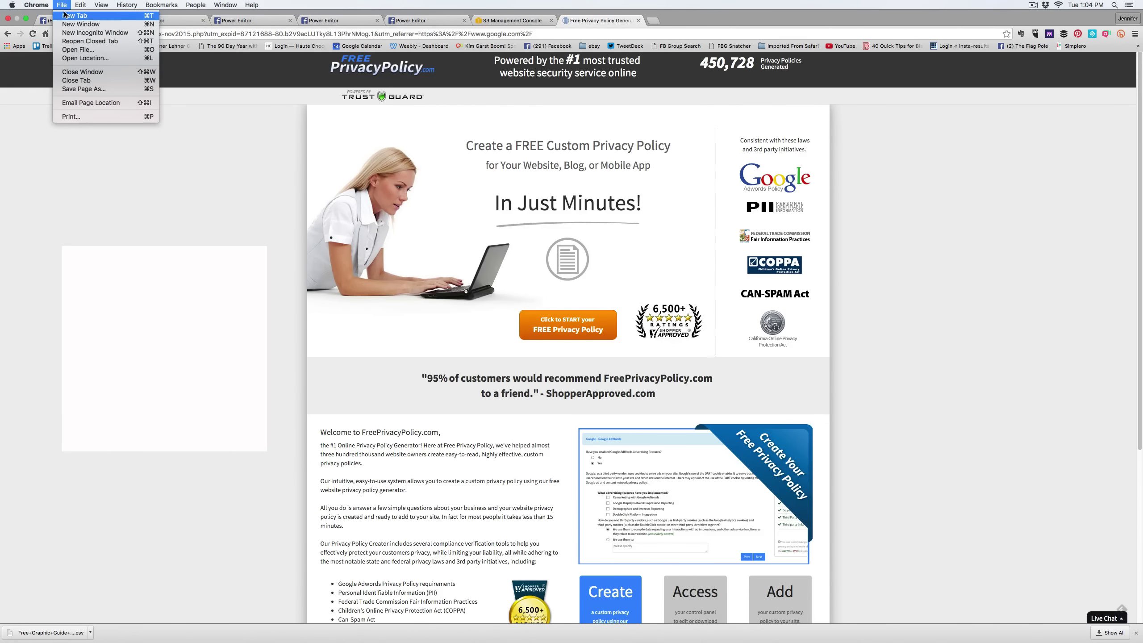
pyautogui.click(64, 15)
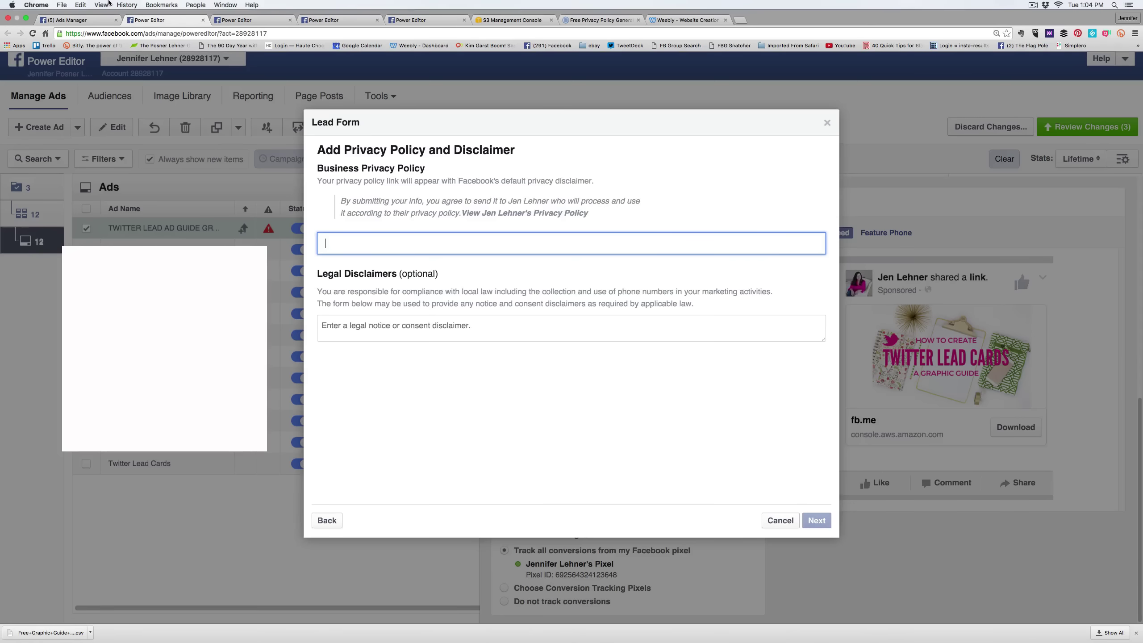
pyautogui.click(80, 5)
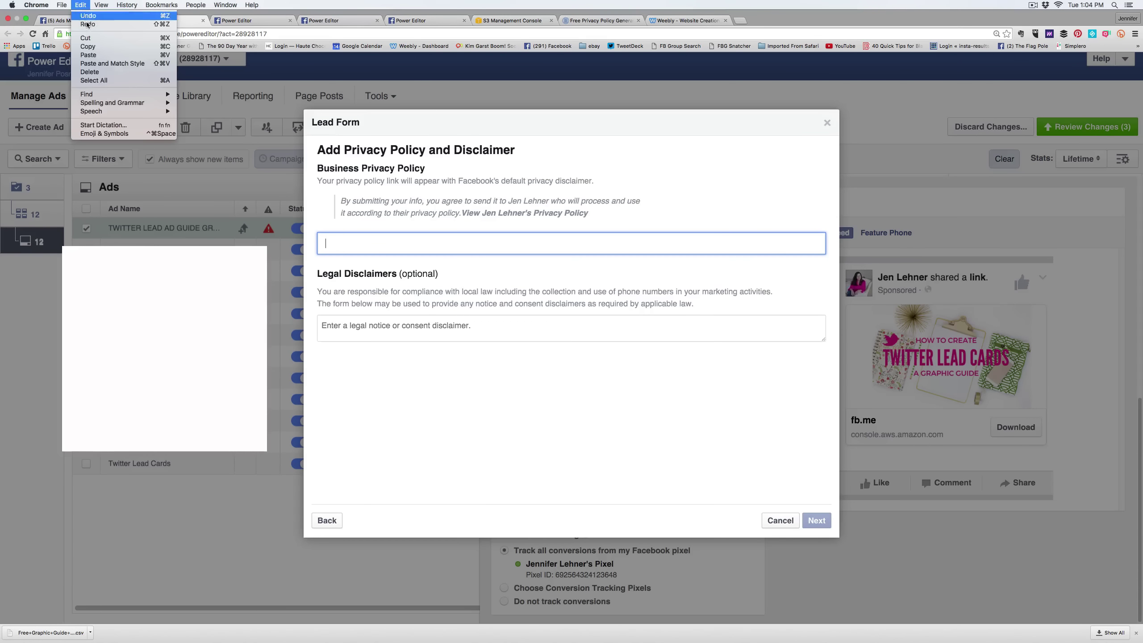
pyautogui.click(96, 57)
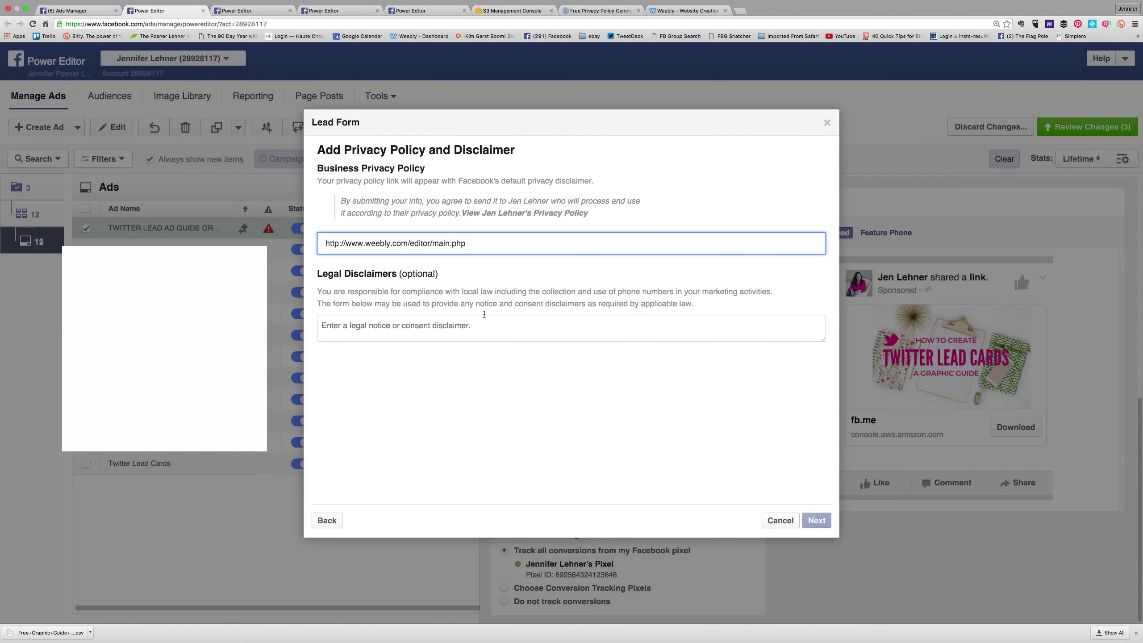
pyautogui.click(808, 521)
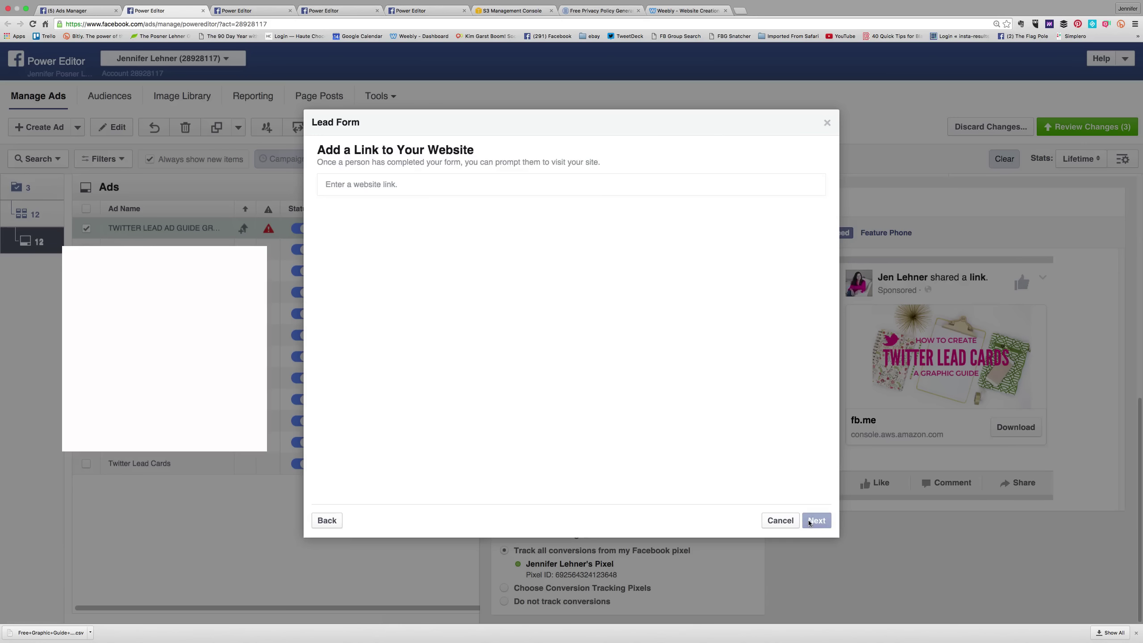
# - Fill in the lead form's website link, continue to the form preview and create the form
pyautogui.click(439, 185)
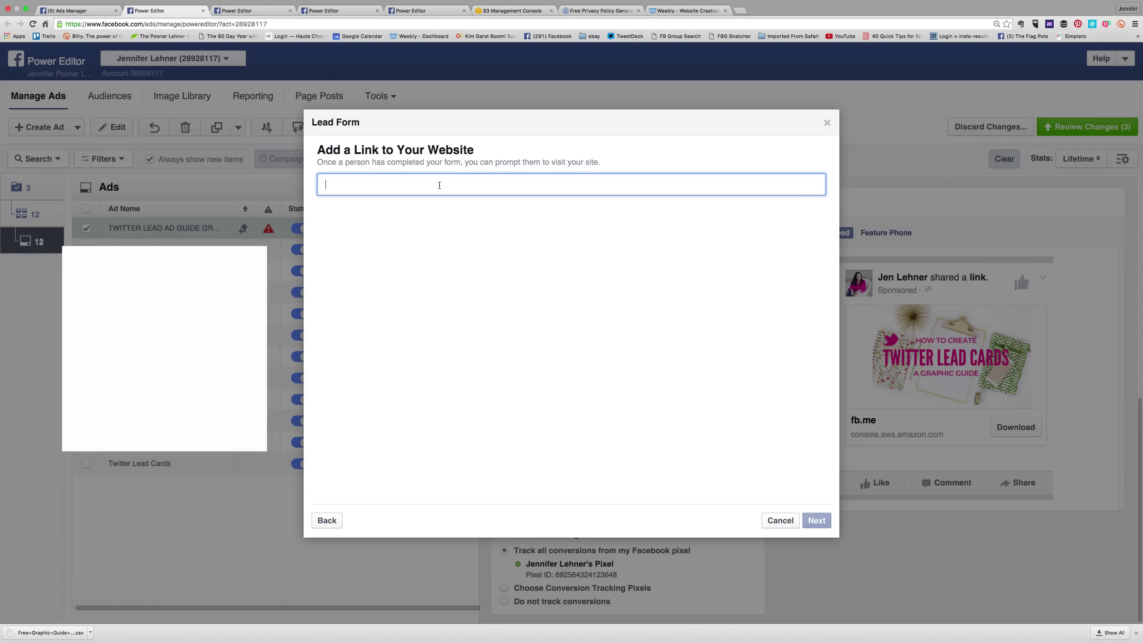
pyautogui.click(818, 520)
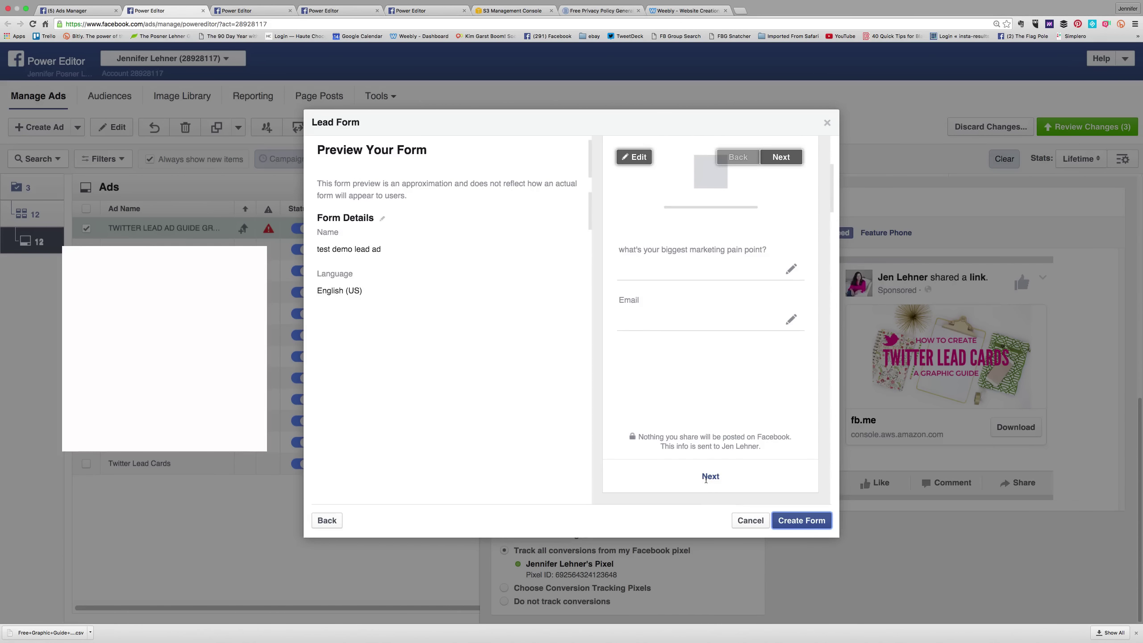
pyautogui.click(794, 520)
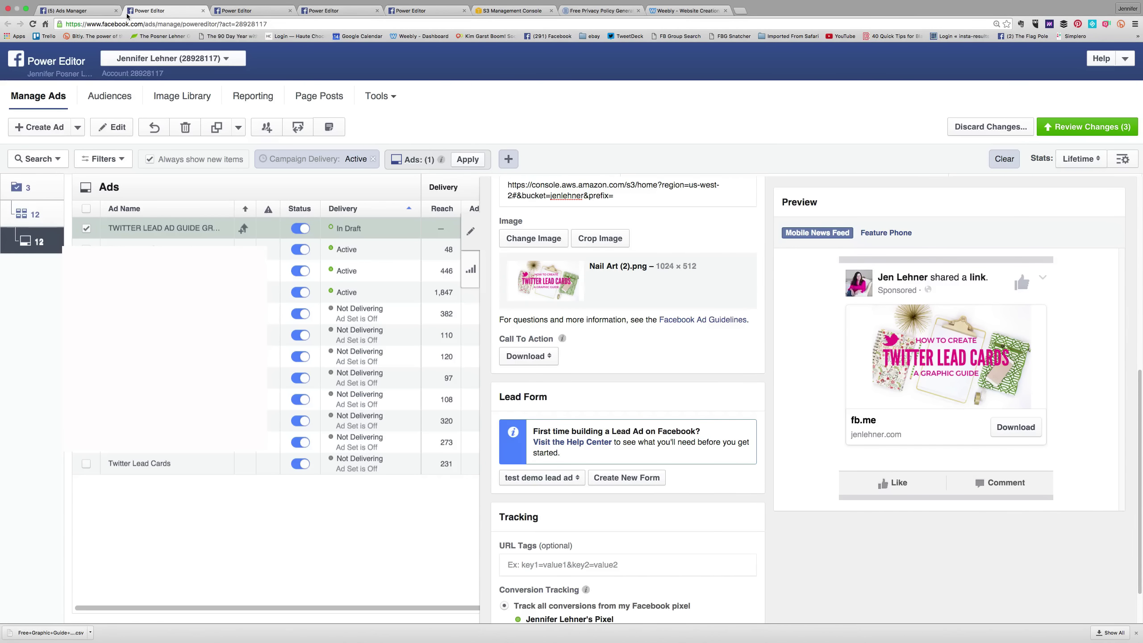
# - Go to the Facebook page's publishing tools and view its library of lead ads forms
pyautogui.click(78, 11)
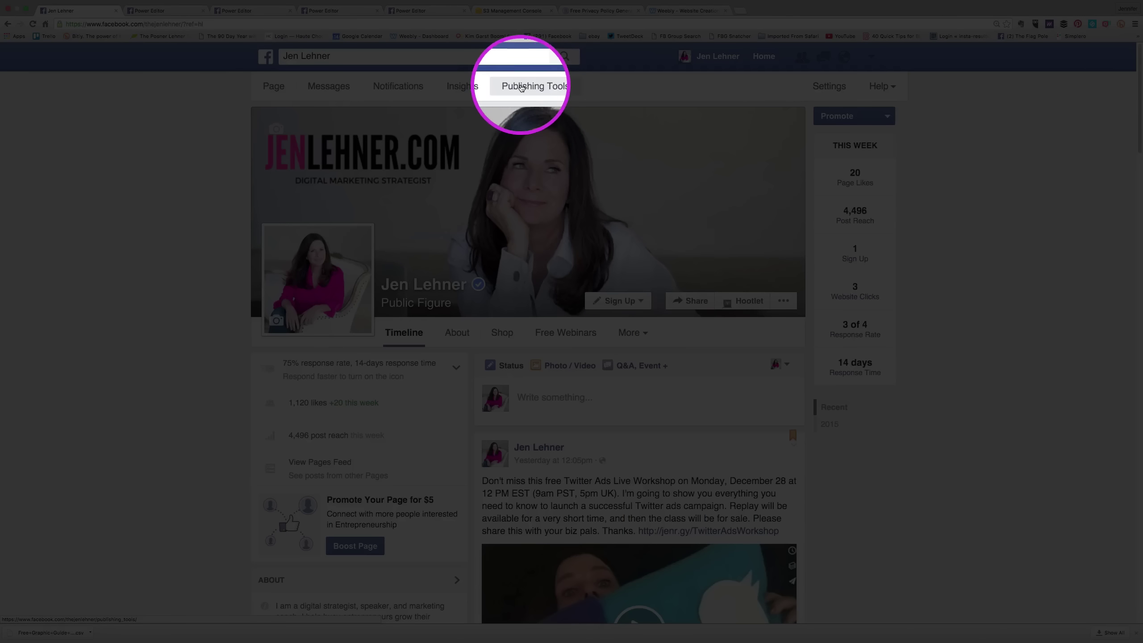
pyautogui.click(528, 85)
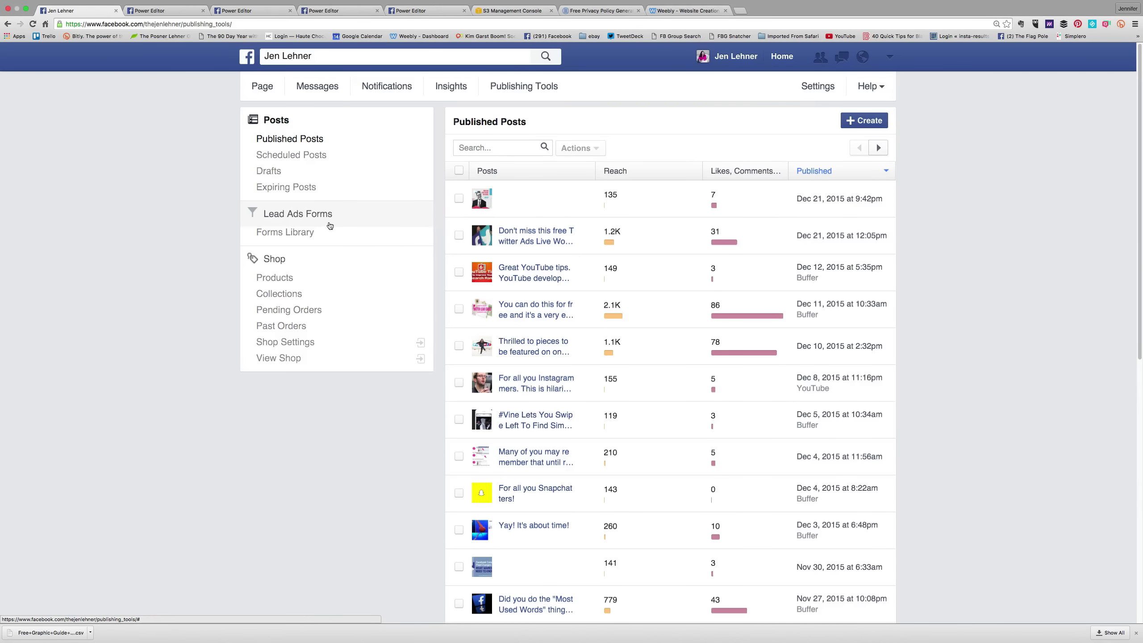
pyautogui.click(321, 216)
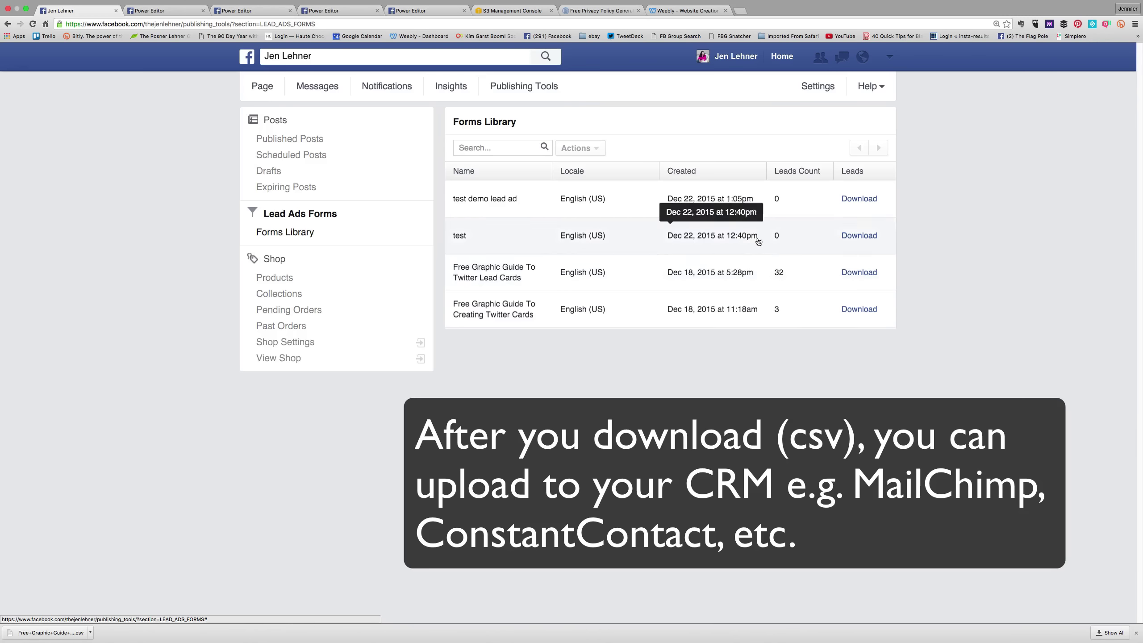
# - Show the full list of managed Facebook pages and open the public figure page from it
pyautogui.click(890, 57)
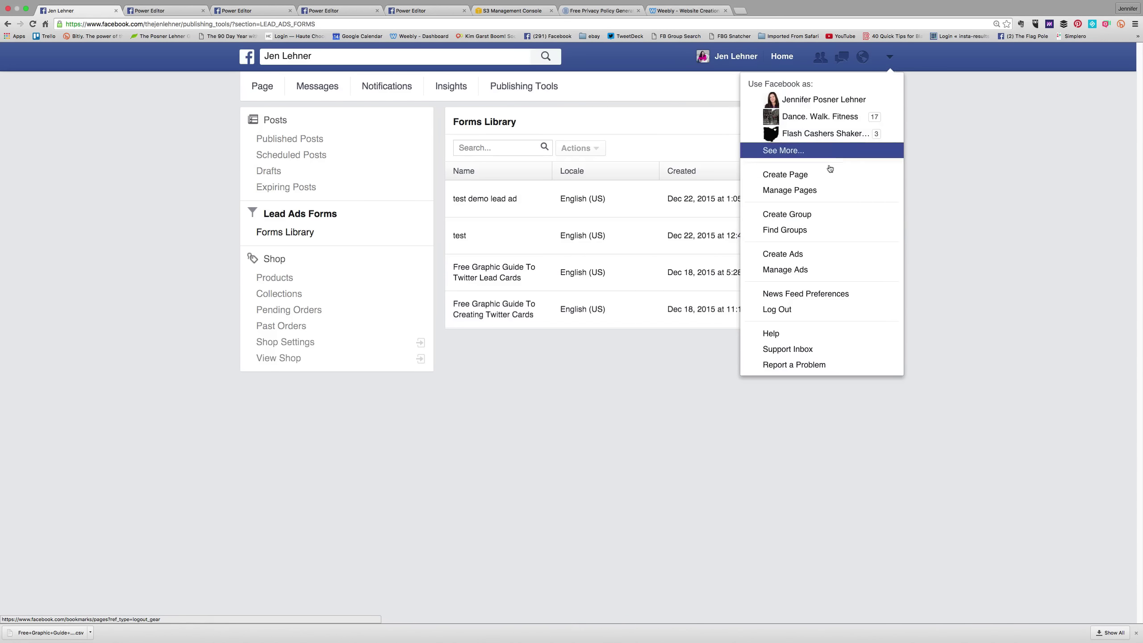
pyautogui.click(1033, 222)
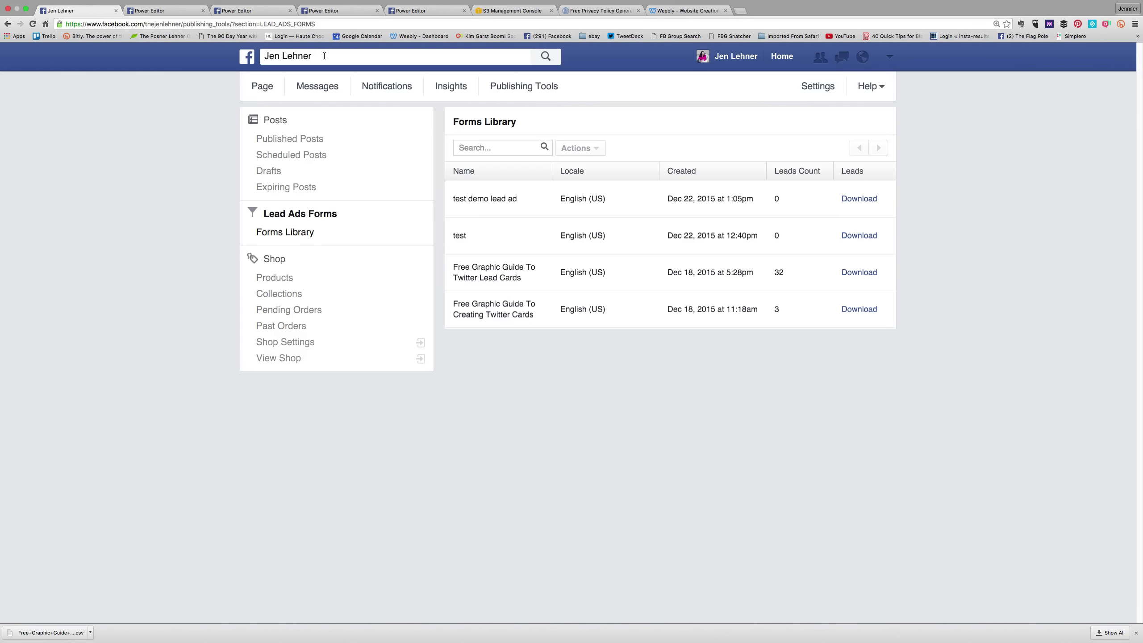
pyautogui.click(889, 57)
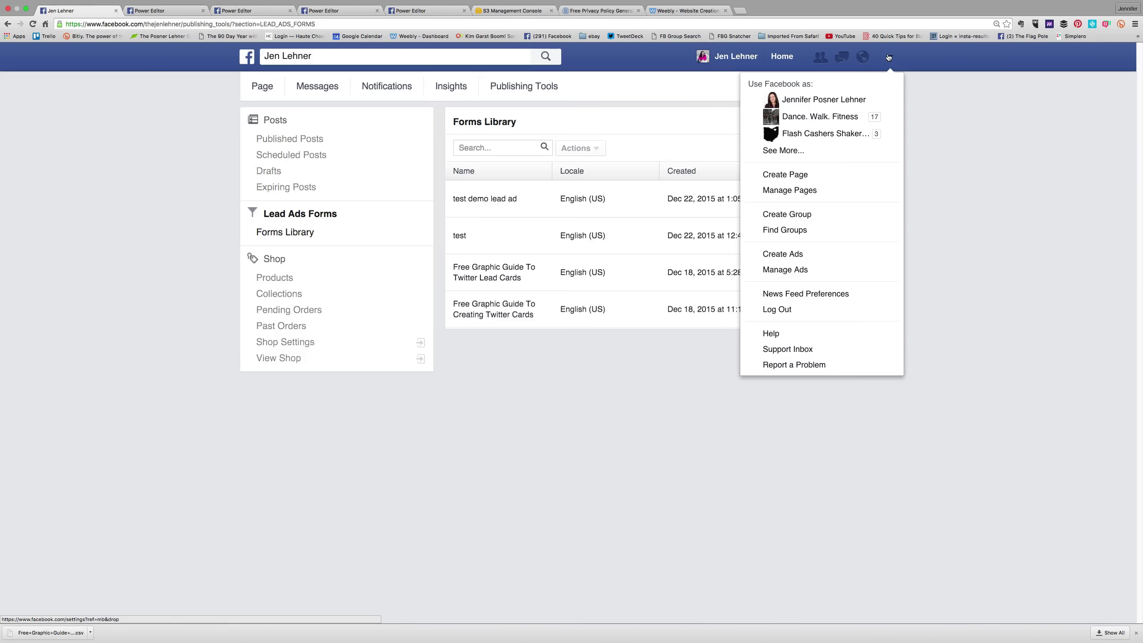
pyautogui.click(832, 152)
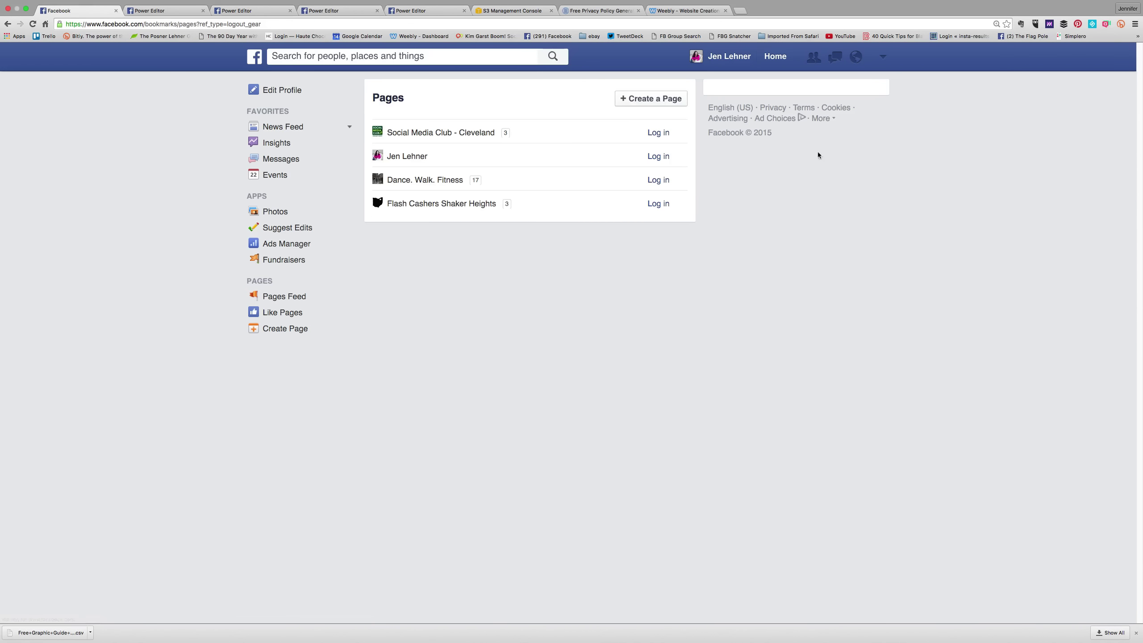
pyautogui.click(392, 157)
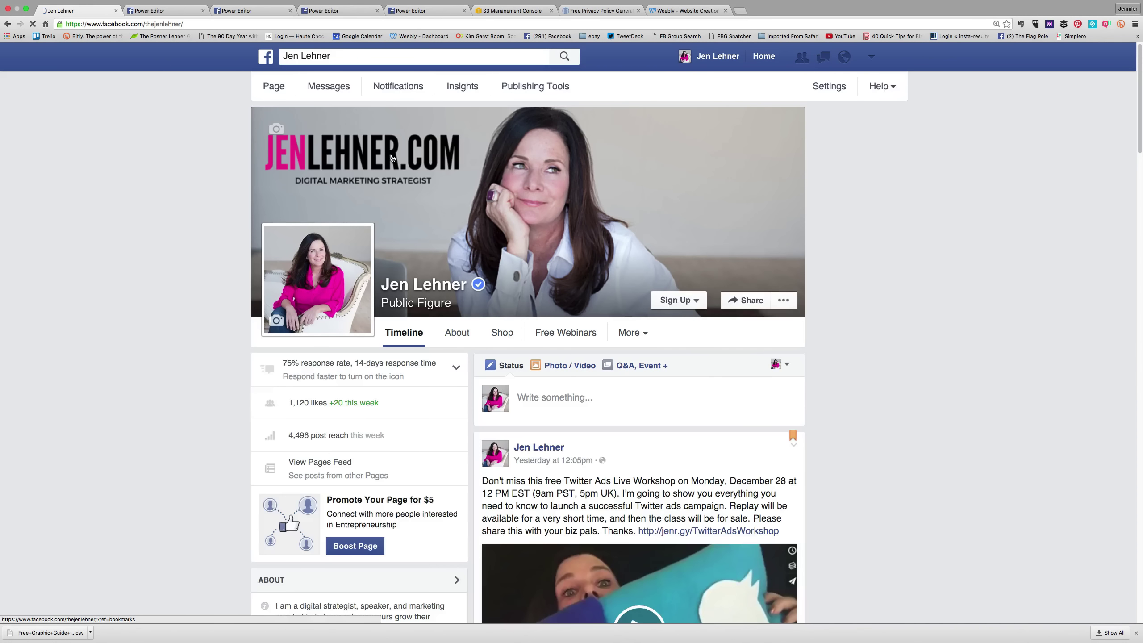
# - Return to Power Editor's campaign list and examine the Lead Ad campaign's results, cost, reach and spend columns
pyautogui.click(870, 57)
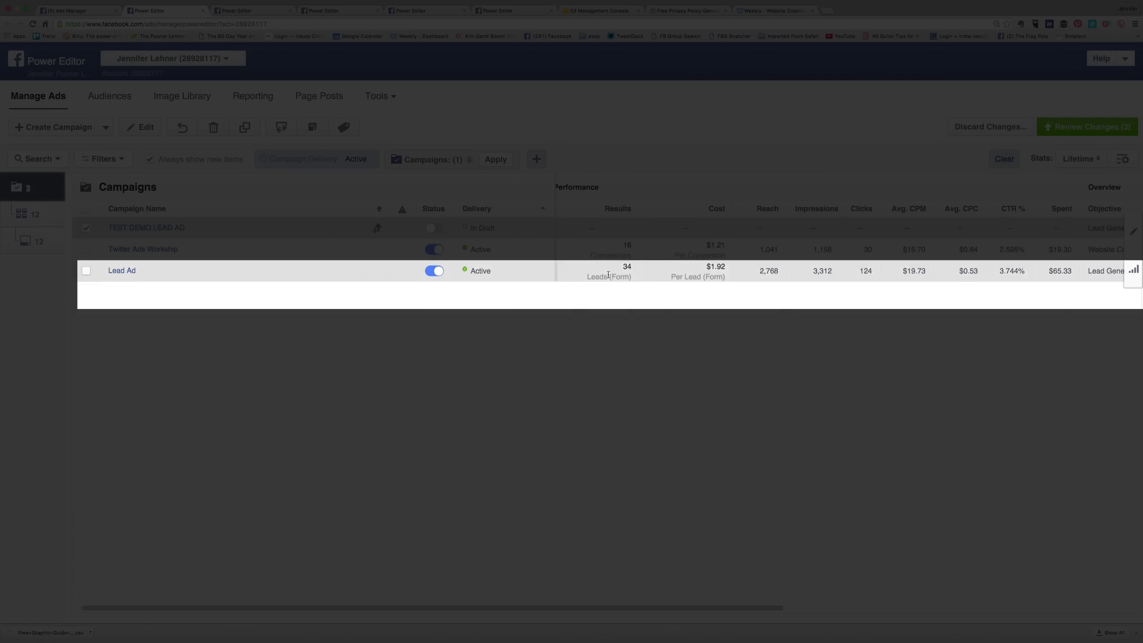
pyautogui.hscroll(2, 612, 275)
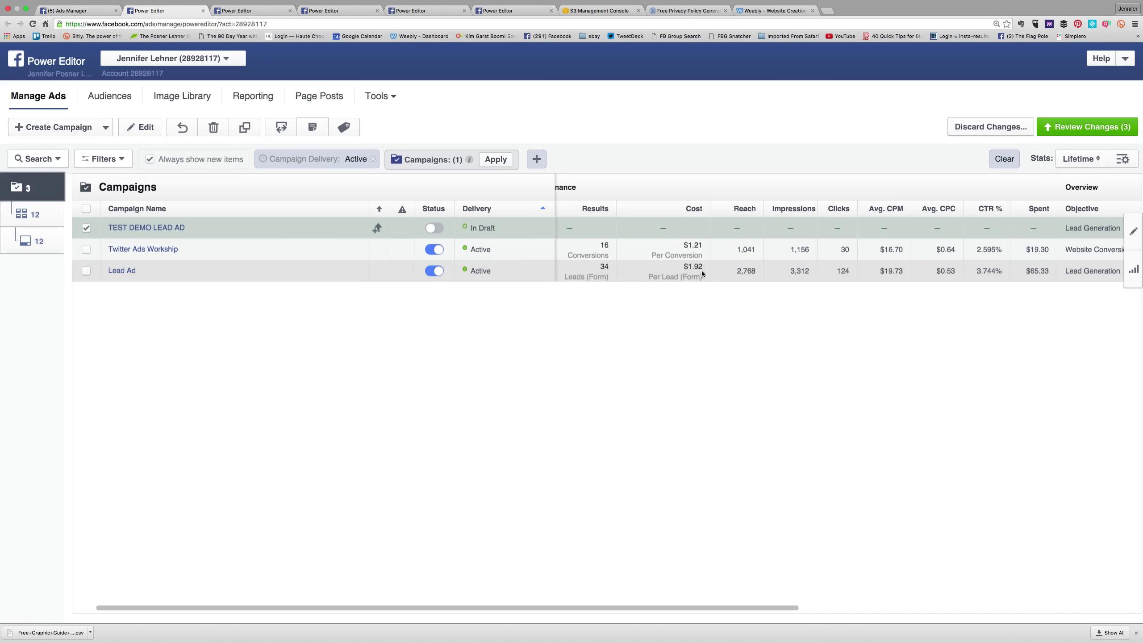
pyautogui.hscroll(1, 702, 272)
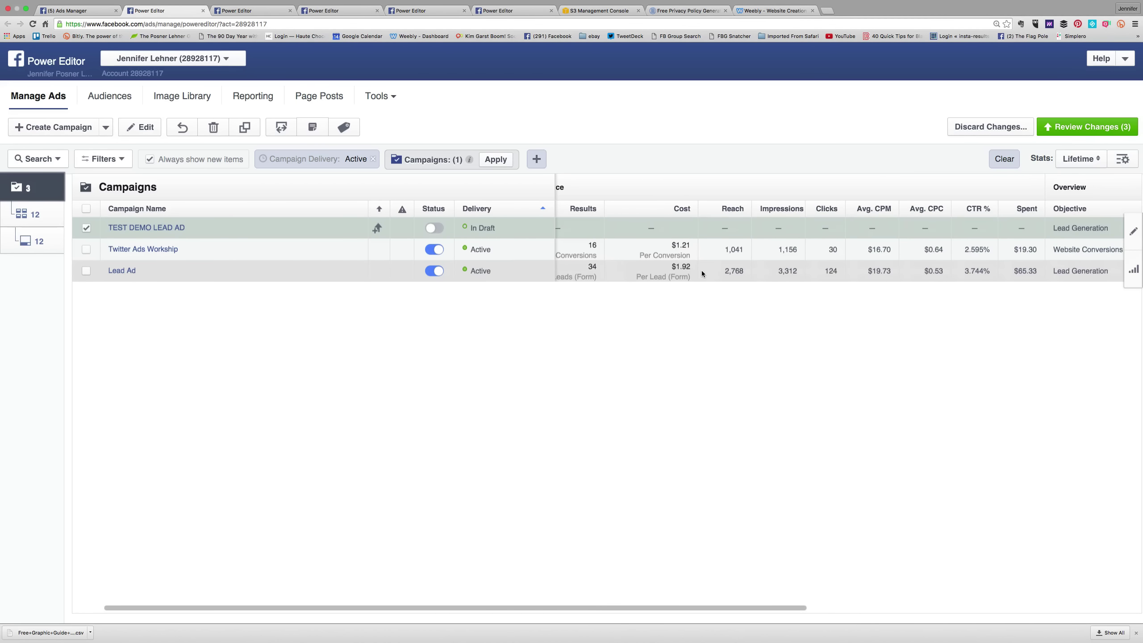
pyautogui.hscroll(2, 702, 273)
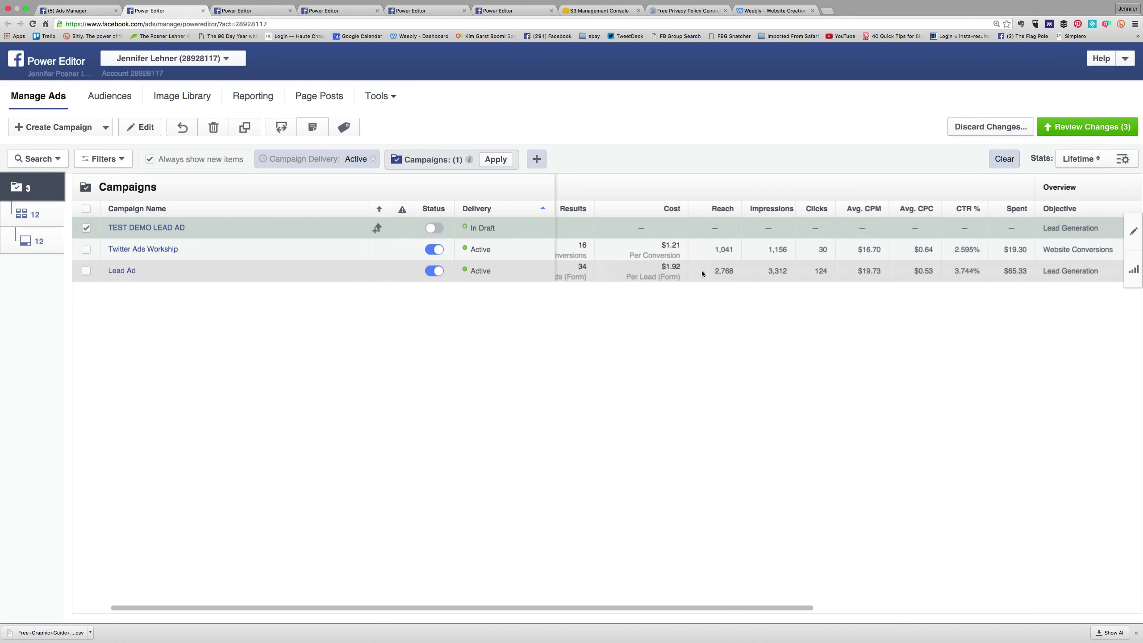
pyautogui.hscroll(-5, 702, 272)
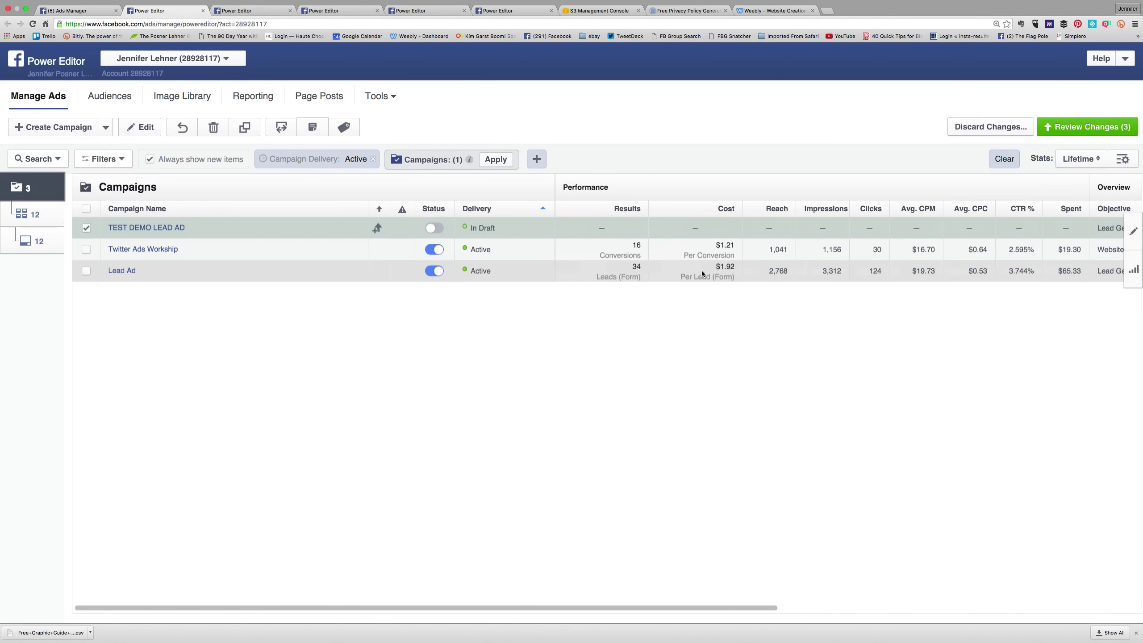